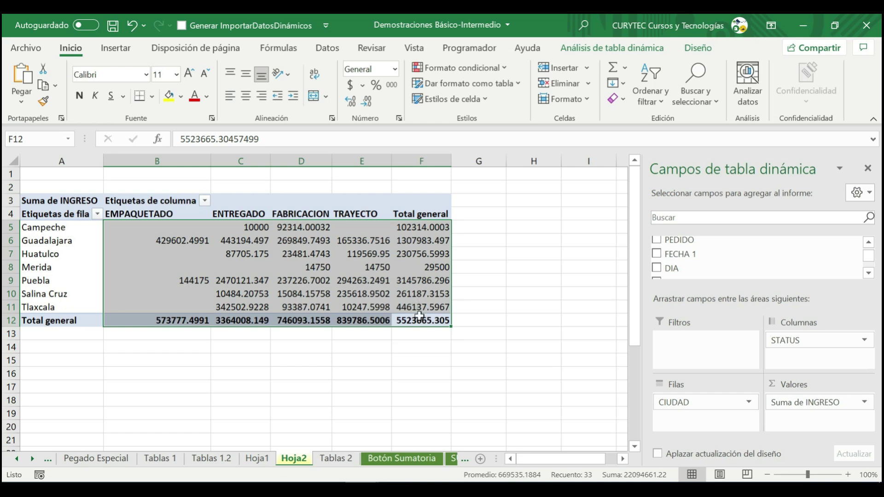
Format the pivot table's Suma de INGRESO values as Contabilidad with 0 decimal places and the $ symbol.
left_click(428, 322)
mouse_move(336, 276)
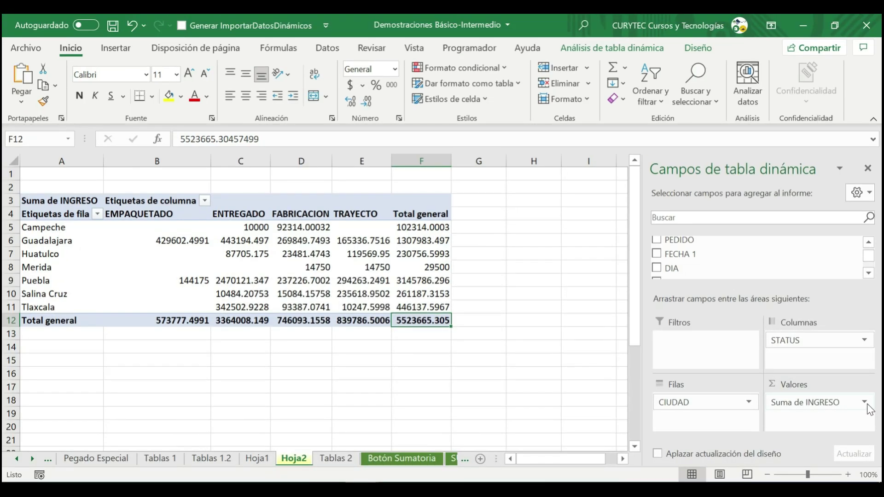
left_click(864, 402)
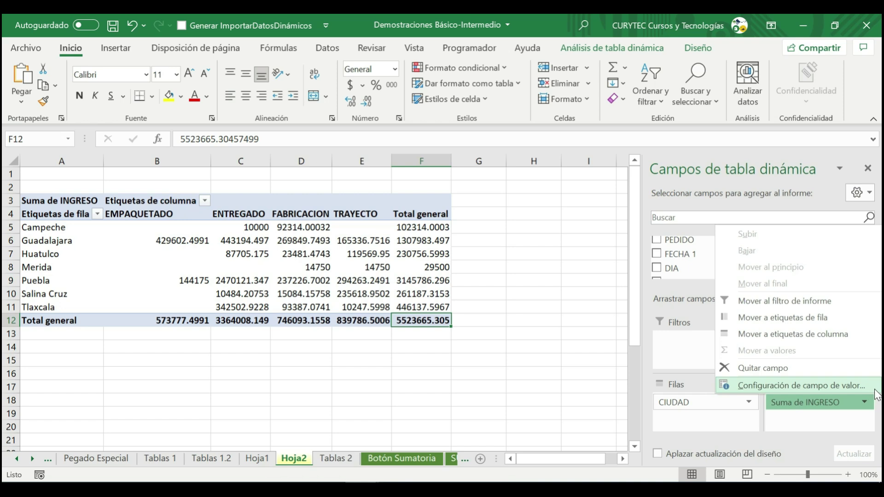
left_click(865, 386)
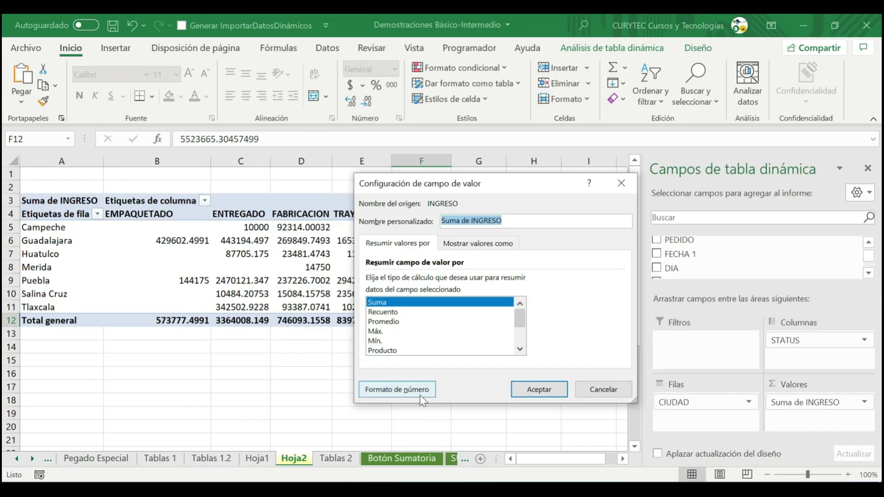
left_click(420, 393)
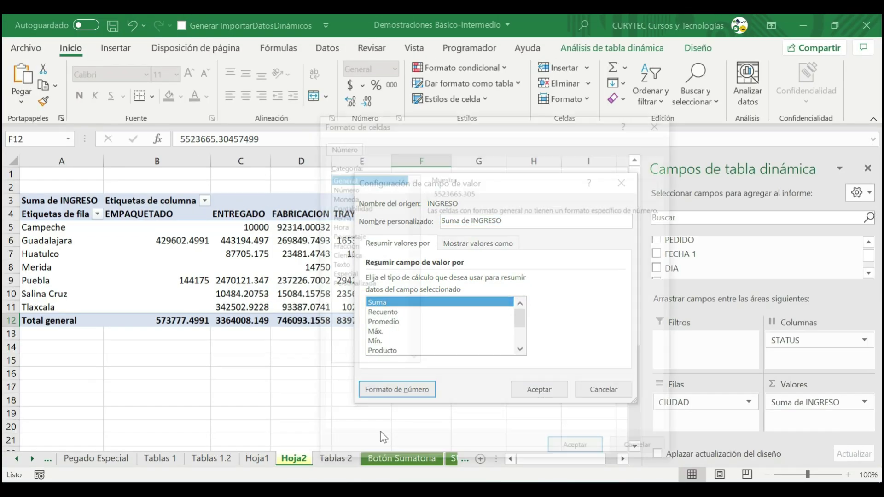
left_click(361, 207)
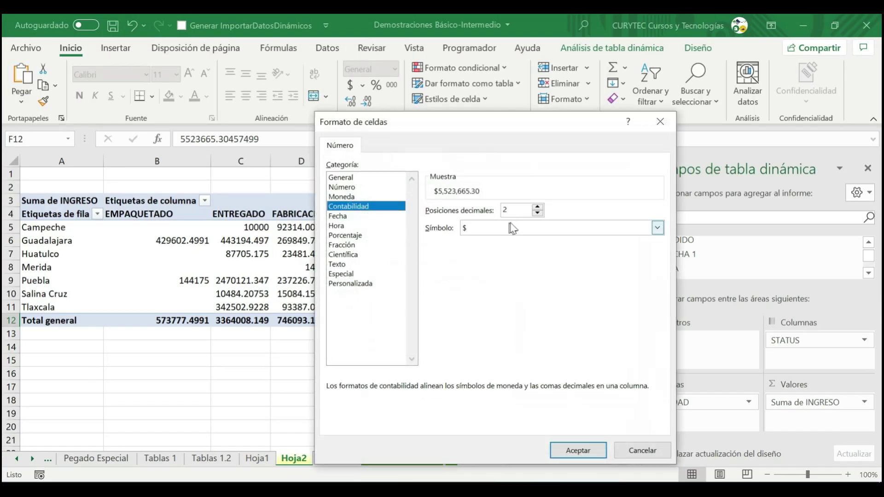
left_click(537, 213)
left_click(537, 213)
left_click(657, 228)
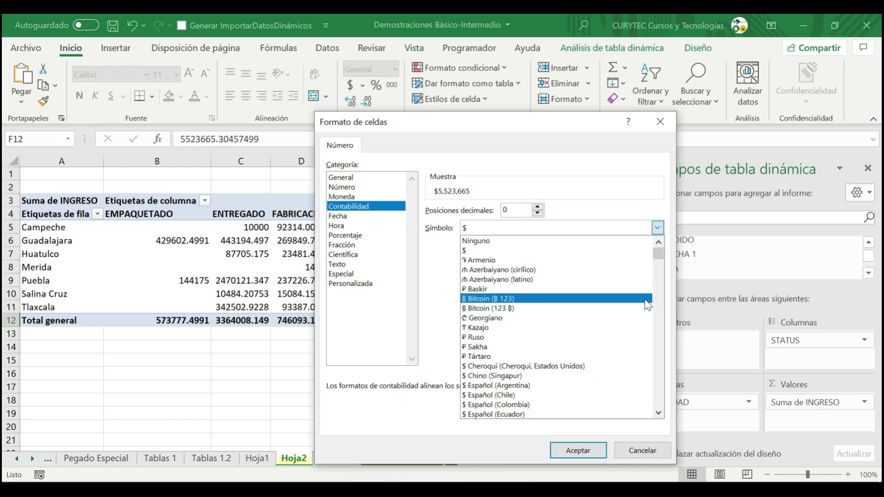
left_click(456, 354)
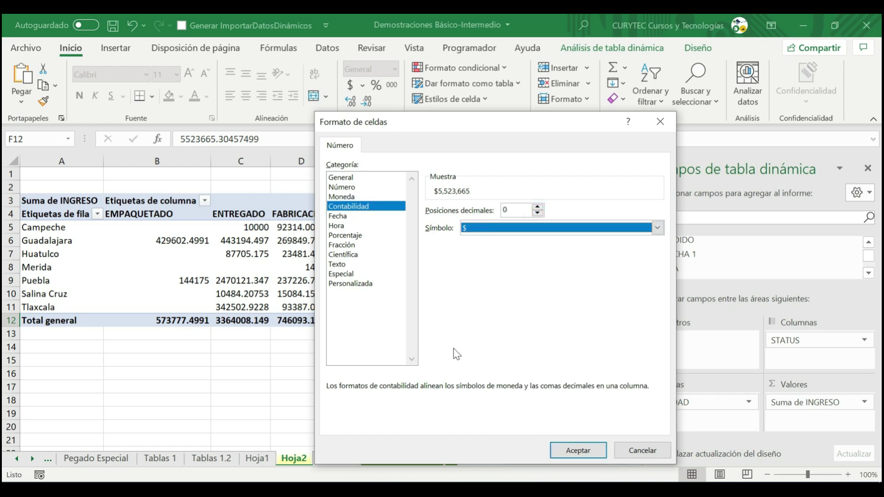
left_click(577, 450)
Keep Suma as the summary calculation and rename the value field to "$ INGRESO".
mouse_move(524, 325)
left_mouse_down()
mouse_move(525, 346)
mouse_move(524, 322)
left_mouse_up()
left_click(387, 312)
left_click(386, 303)
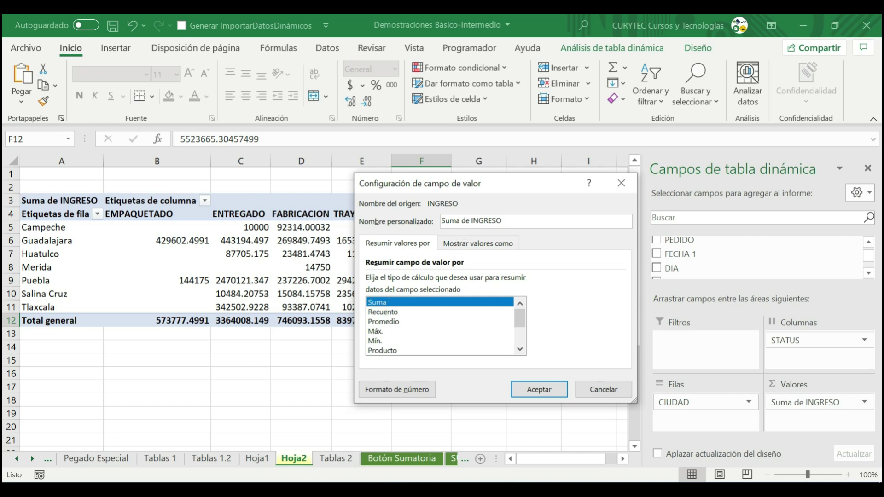
left_click_drag(469, 221, 441, 221)
key("BackSpace")
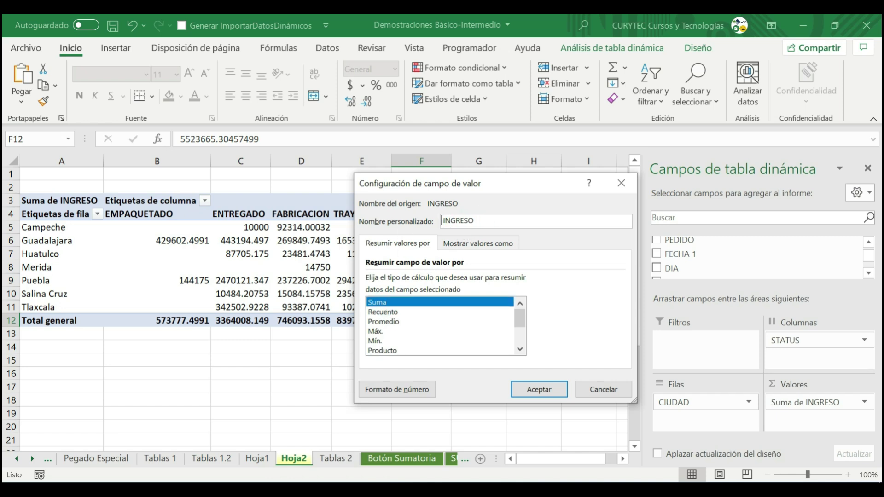
type("$")
left_click(559, 390)
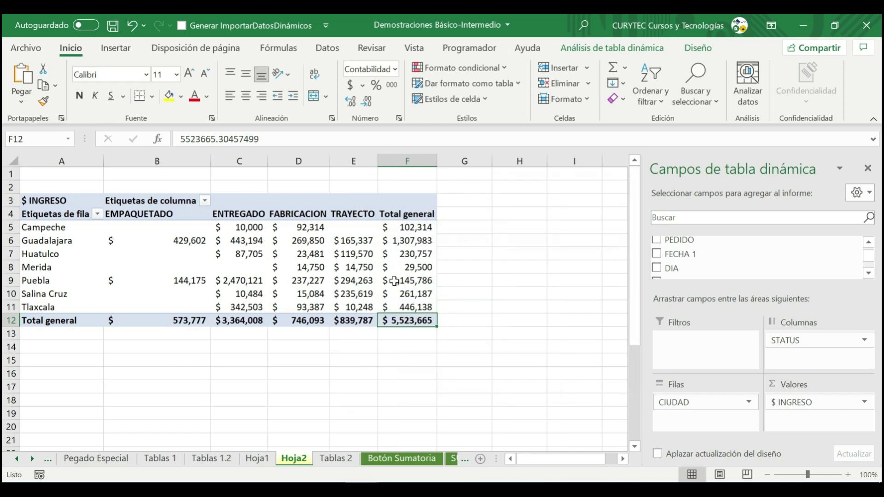
Try the pivot table layout with CIUDAD as report filter and STATUS as row labels.
left_click_drag(405, 320, 134, 225)
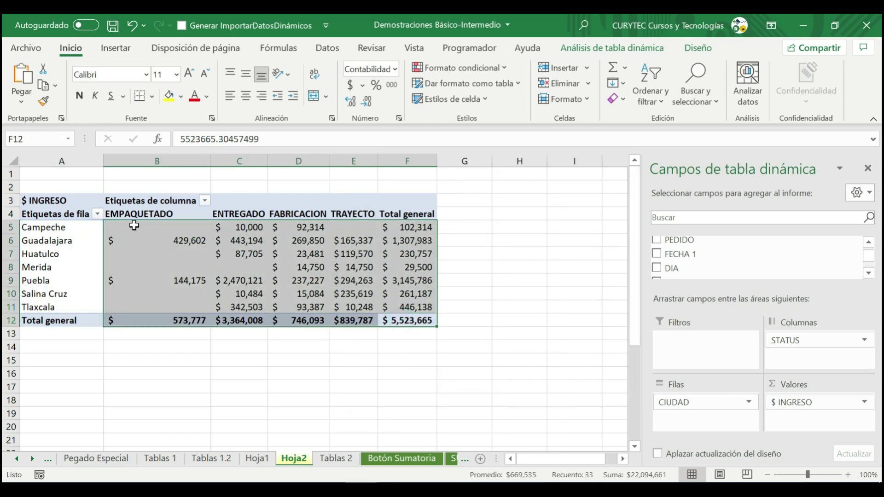
left_click(221, 263)
left_click_drag(704, 399, 704, 350)
left_click_drag(788, 350, 726, 420)
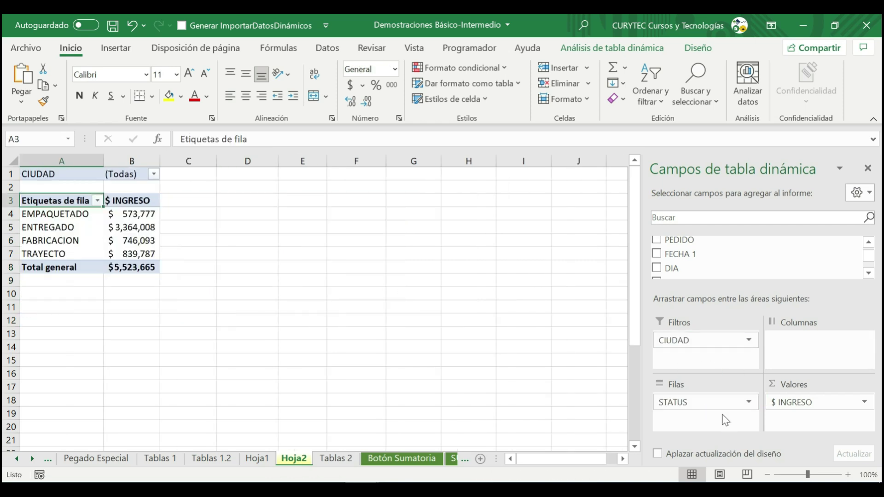
mouse_move(696, 405)
left_mouse_down()
mouse_move(760, 352)
mouse_move(709, 416)
left_mouse_up()
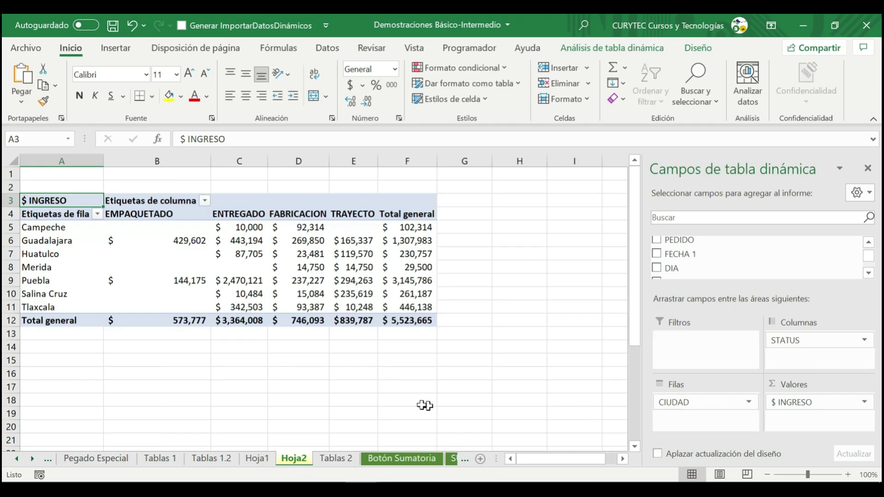
Collapse the ribbon and add the MES and AÑO fields as report filters of the pivot table.
key("ctrl+F1")
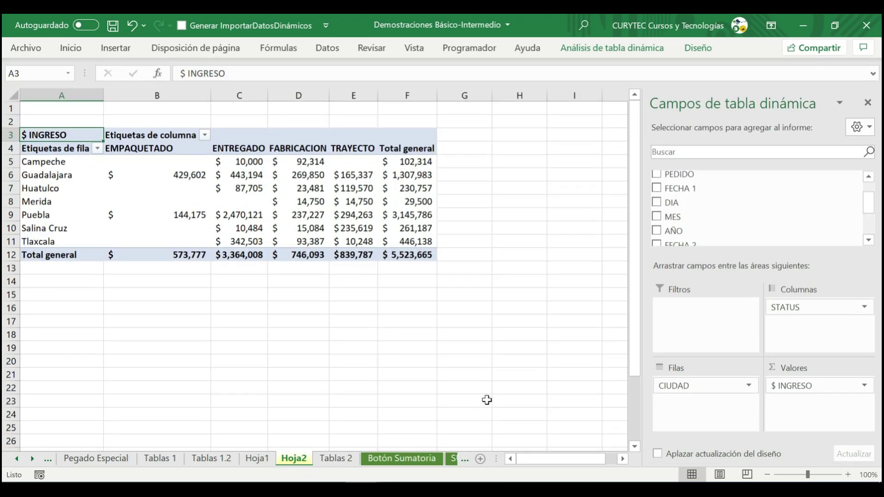
left_click_drag(693, 215, 716, 318)
left_click_drag(688, 232, 704, 328)
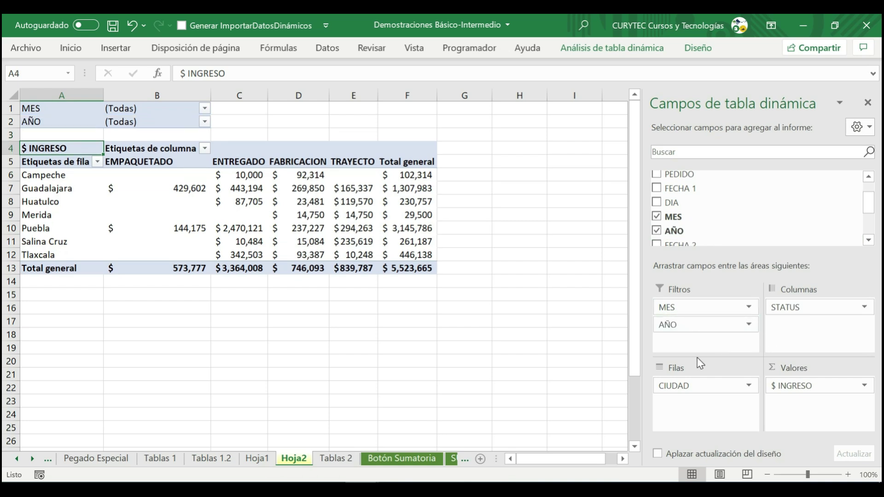
Remove MES and AÑO from the pivot table's report filters, trying both unchecking the fields and pulling them out.
left_click(658, 214)
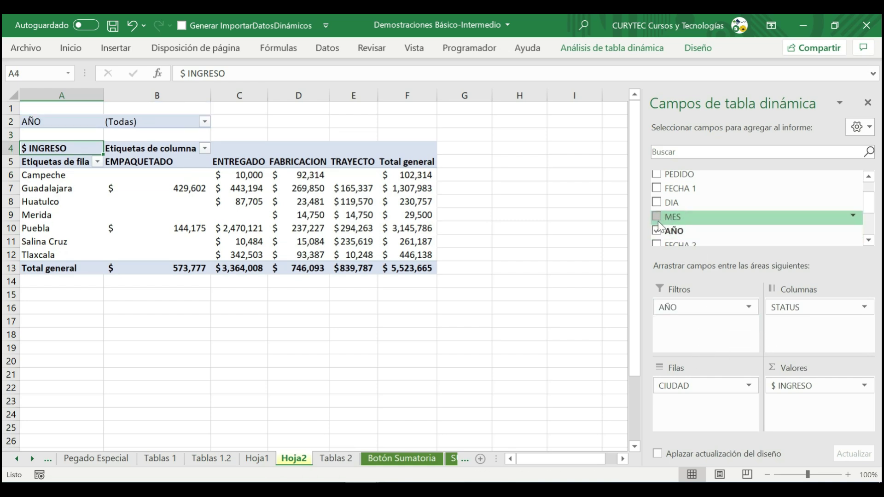
left_click(656, 230)
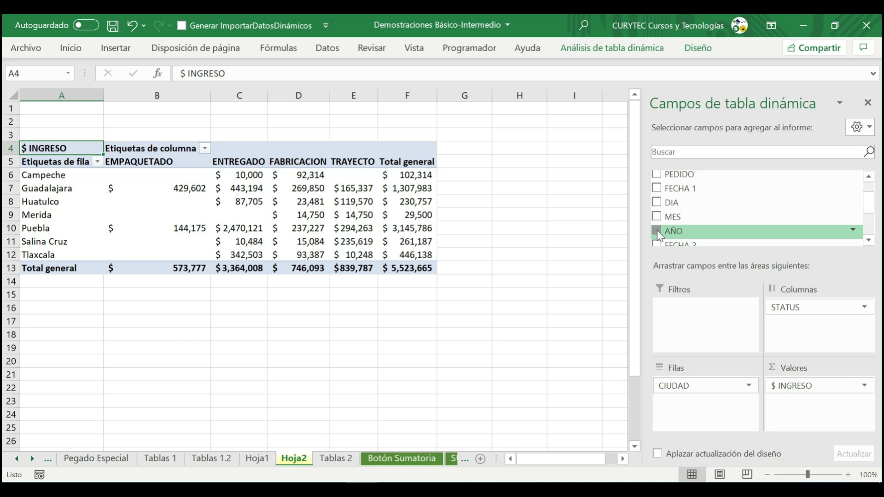
left_click(657, 230)
key("ctrl+z")
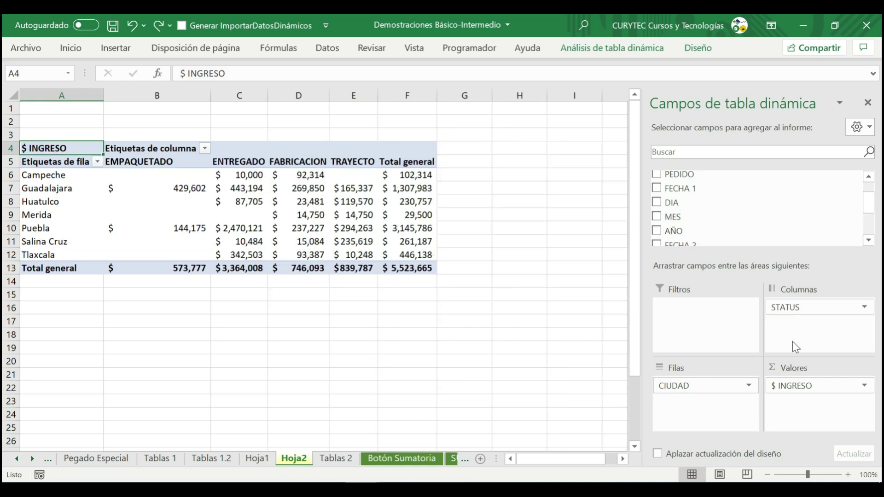
left_click_drag(672, 230, 570, 314)
left_click_drag(705, 310, 561, 325)
On sheet Tablas 2, copy the last three records (rows 1061 to 1063) and paste them directly below, starting at A1064.
left_click(336, 459)
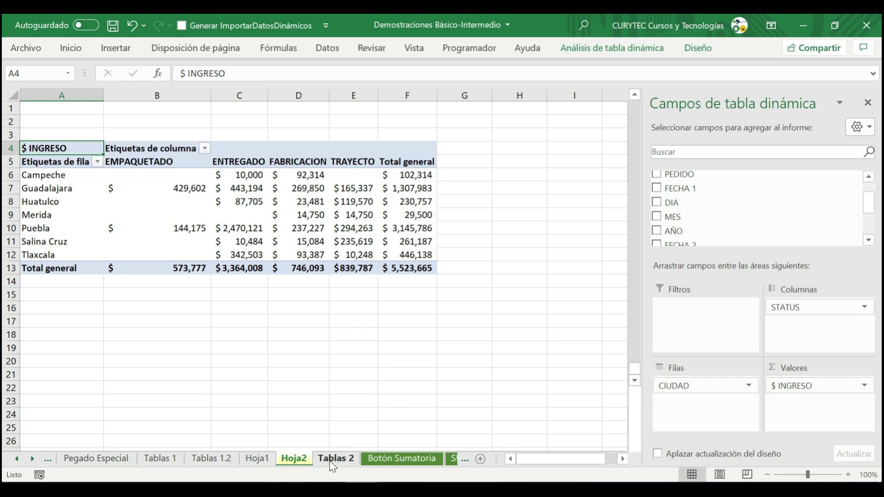
left_click(149, 340)
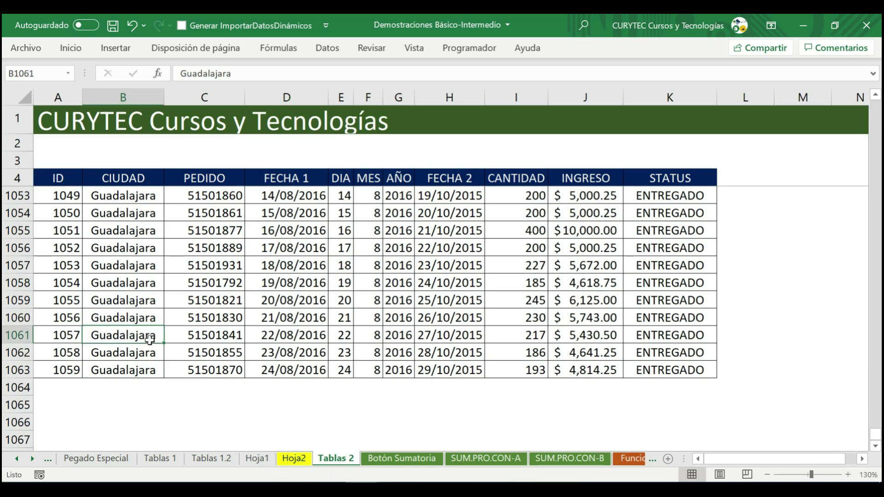
key("Left")
key("ctrl+shift+Down")
key("ctrl+shift+Right")
key("ctrl+c")
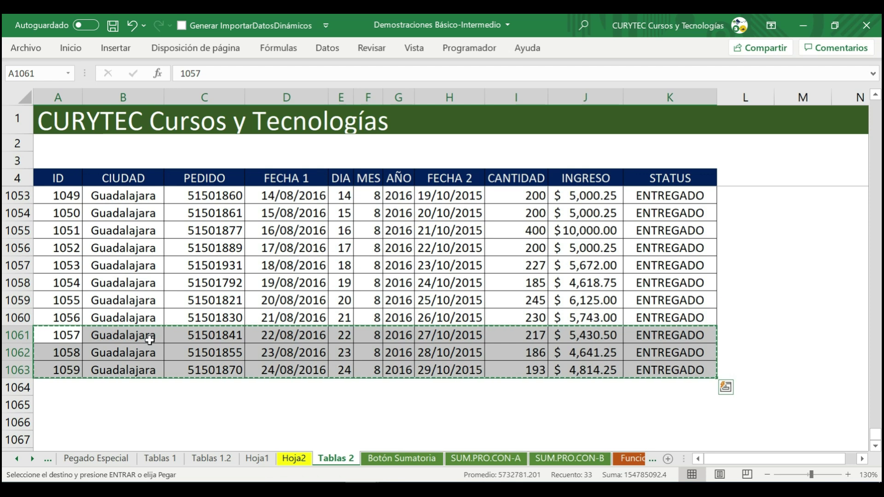
key("Left")
key("ctrl+Down")
key("Down")
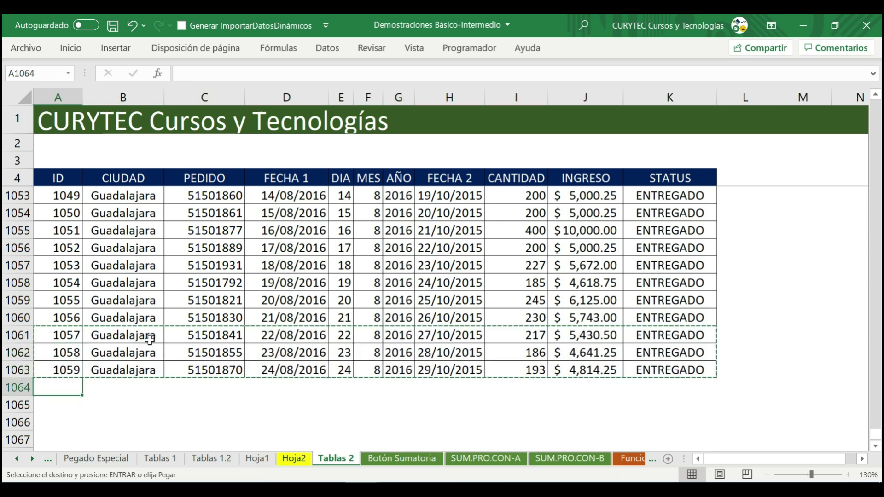
key("ctrl+v")
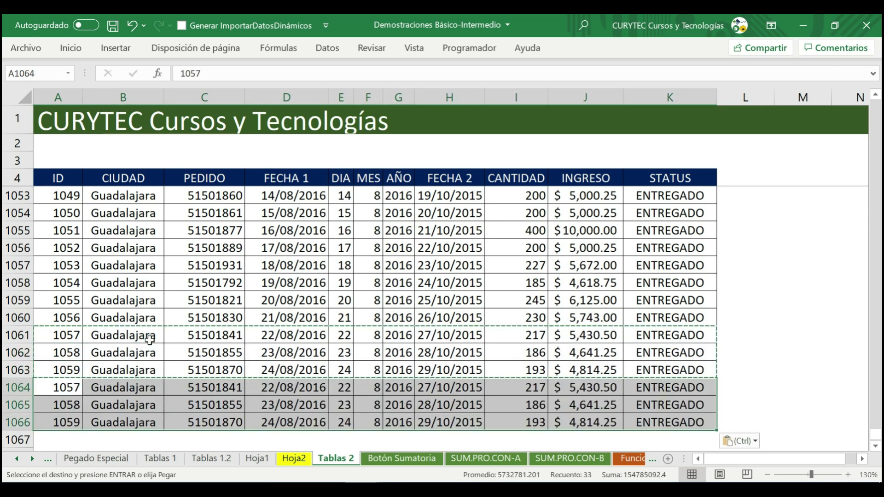
key("Escape")
Show the ribbon again and fill the three pasted records in rows 1064 to 1066 with yellow.
key("ctrl+F1")
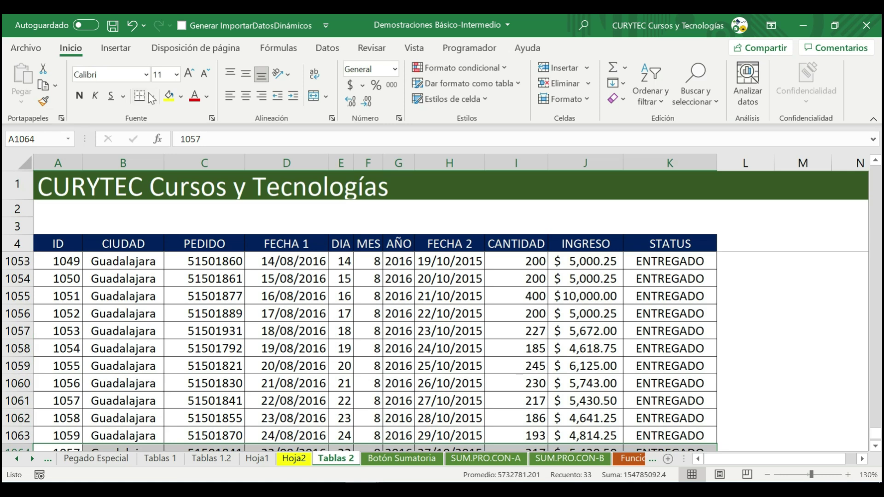
left_click(168, 96)
scroll(644, 415, "down", 2)
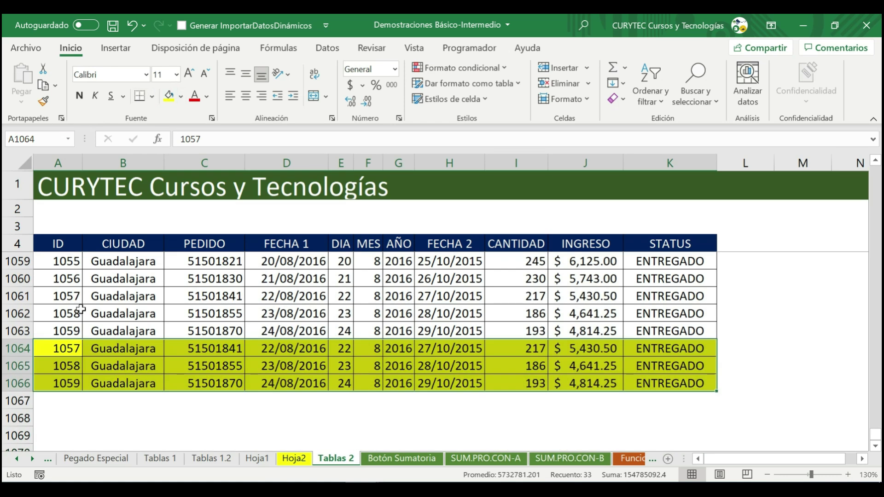
Enter Texas as CIUDAD in B1064 and fill it down through B1066.
left_click(143, 345)
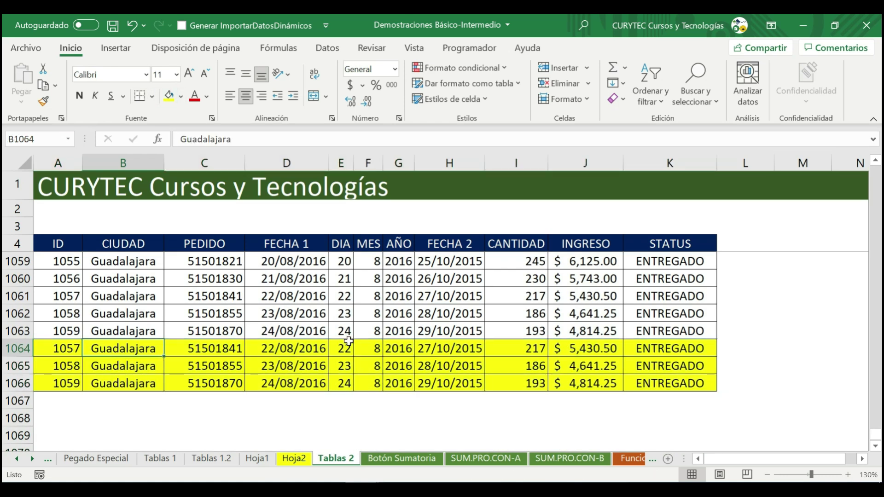
type("Texas")
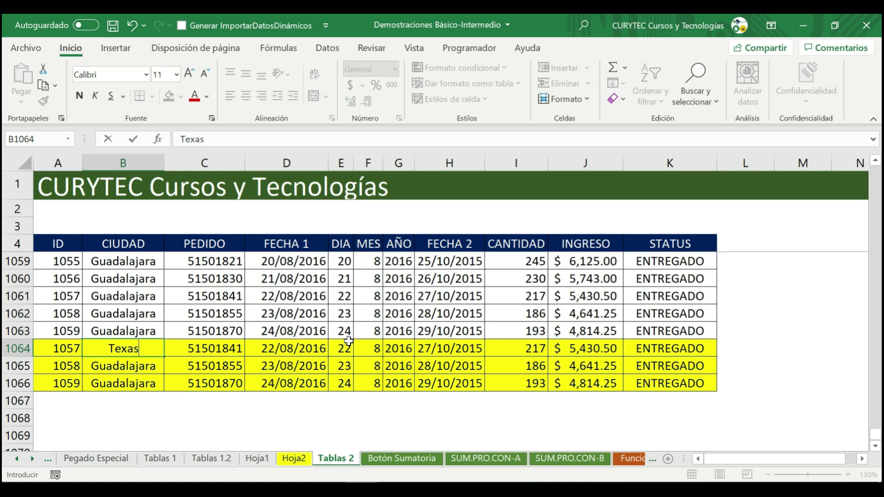
key("ctrl+Return")
key("shift+Down")
key("shift+Down")
key("ctrl+d")
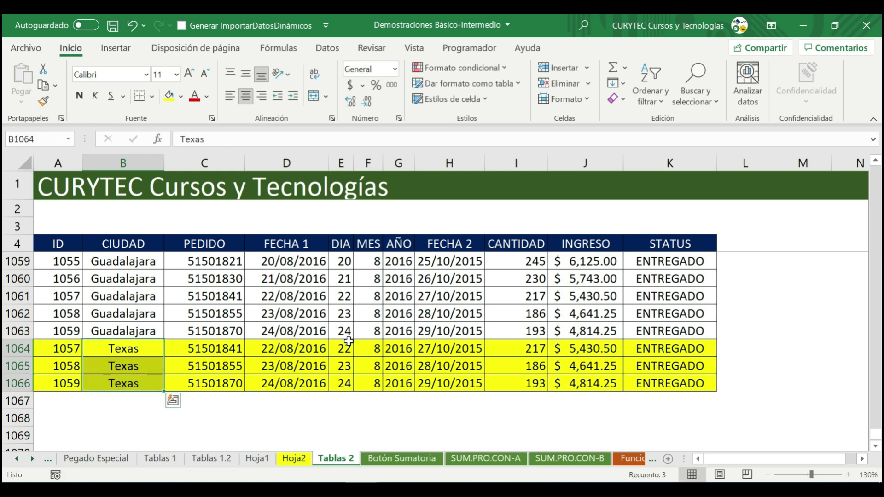
Set INGRESO to 50000 in J1064 and copy the value to J1065 and J1066.
key("ctrl+Right")
key("Left")
type("1")
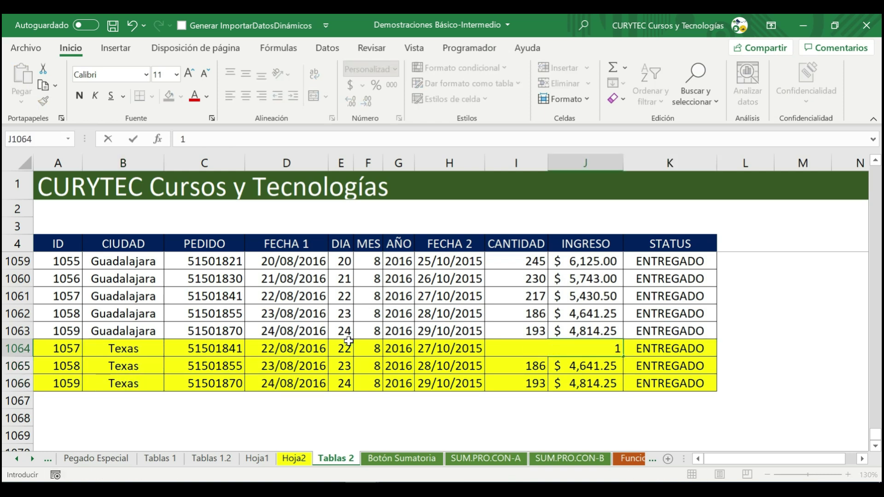
type("50000")
key("ctrl+Return")
key("ctrl+c")
key("shift+Down")
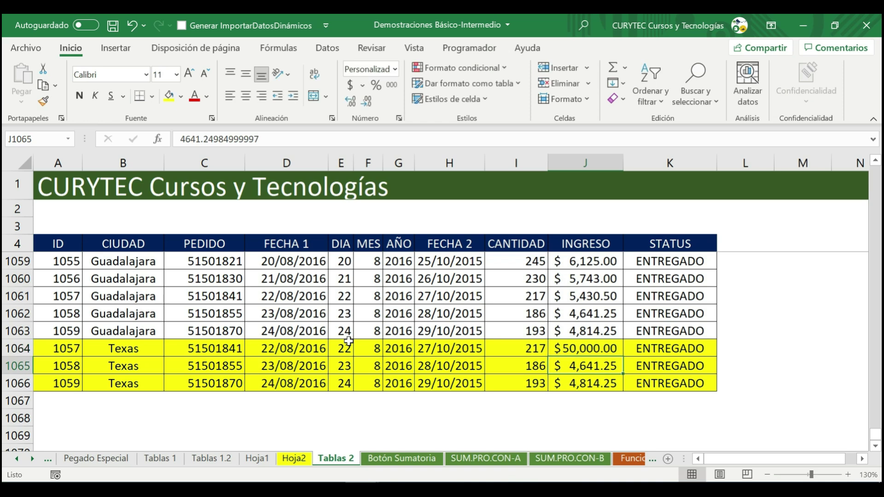
key("shift+Down")
key("Return")
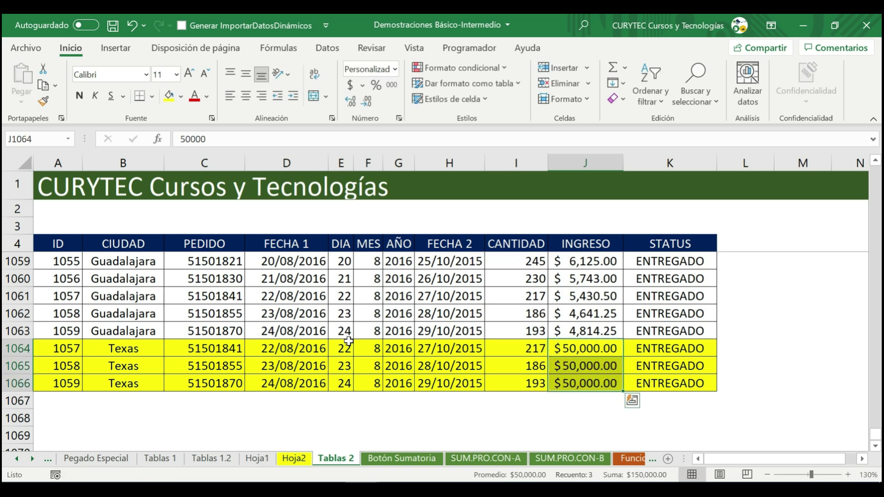
left_click(252, 382)
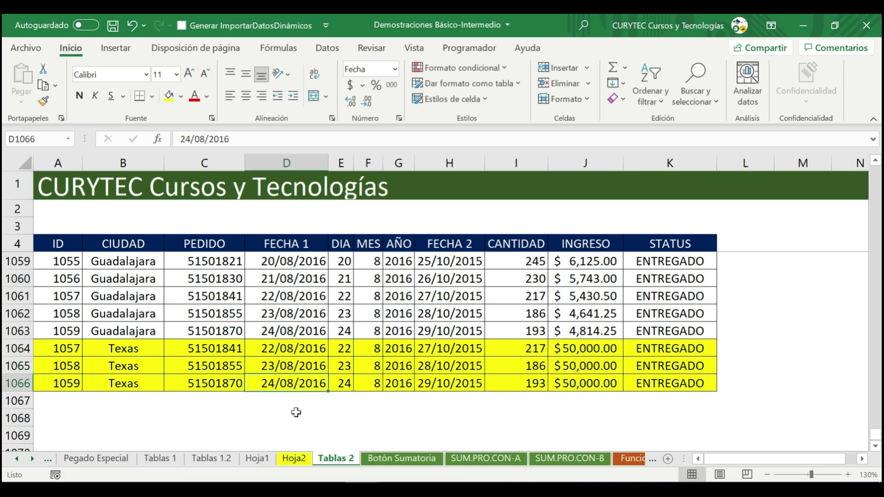
Return to sheet Hoja2 and refresh the pivot table's data.
left_click(293, 458)
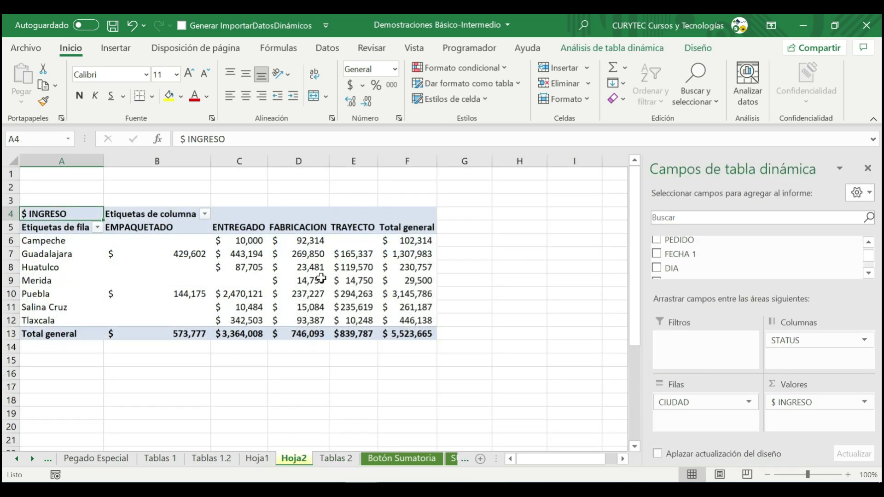
right_click(321, 279)
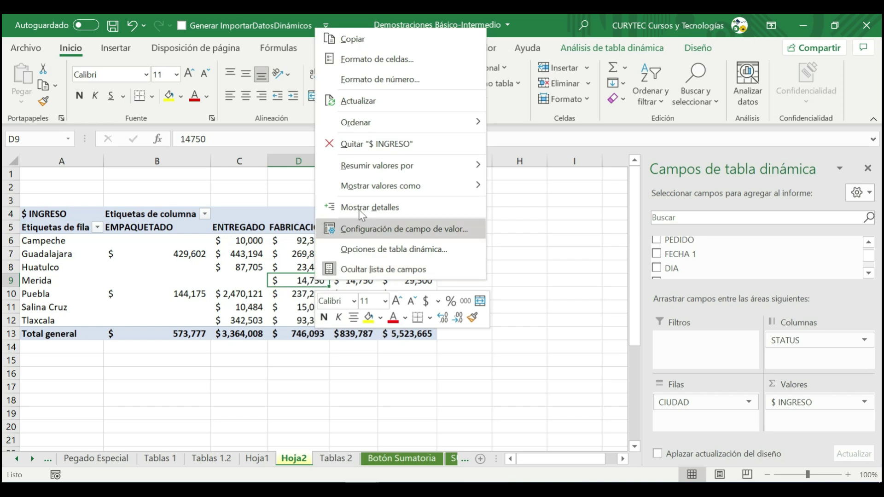
left_click(415, 99)
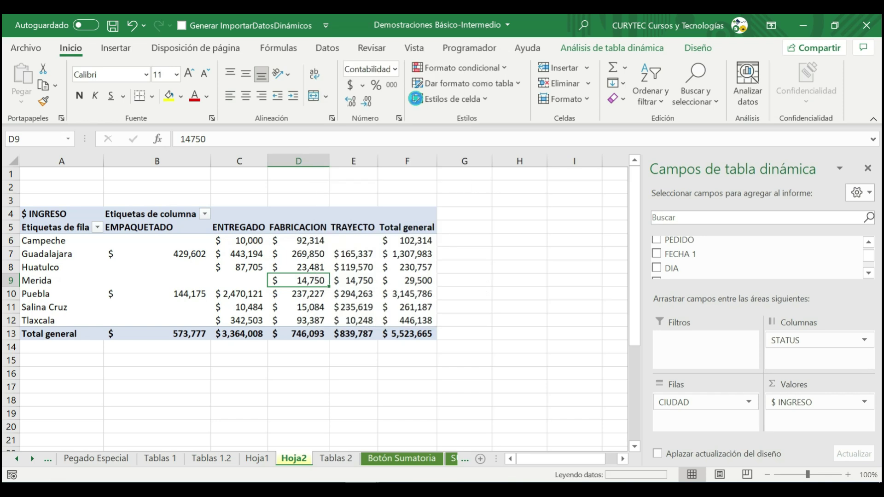
Look through the pivot table's city rows from Campeche down to Total general for the newly added city.
left_click(57, 243)
left_click_drag(57, 254, 45, 322)
left_click(62, 333)
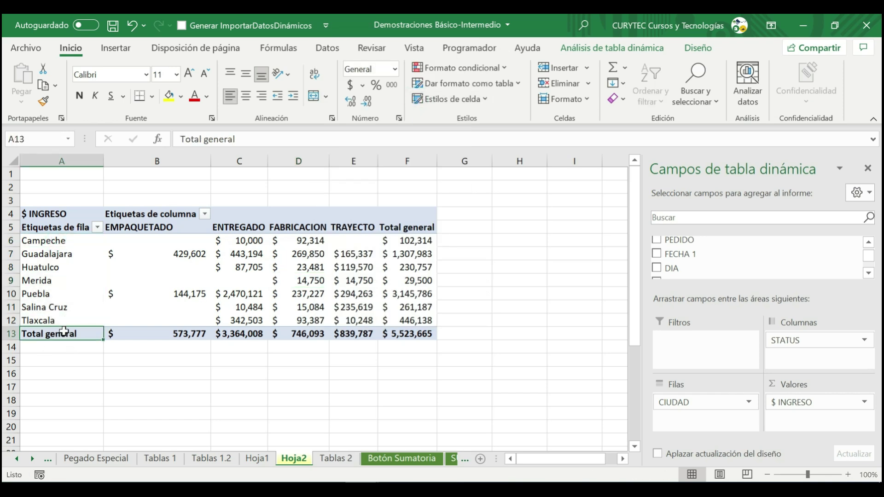
Enlarge the worksheet view to 130% and widen column E so the TRAYECTO amounts fit.
scroll(60, 331, "up", 1)
scroll(59, 328, "up", 1)
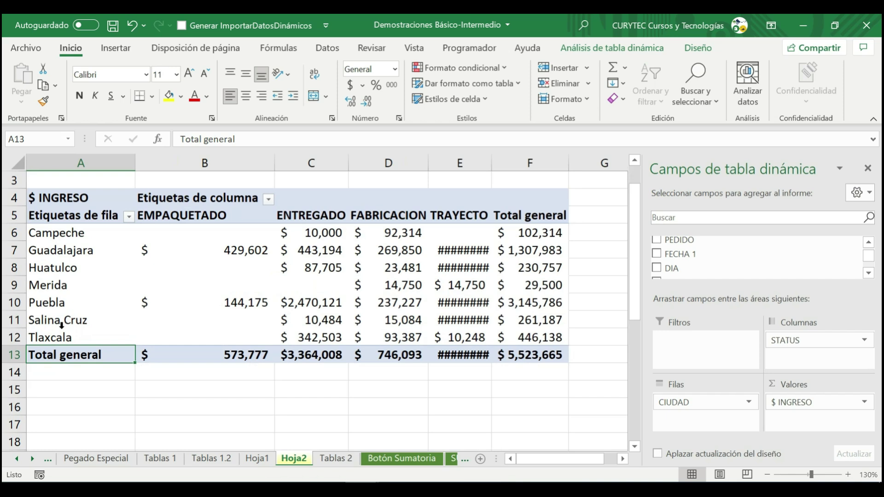
key("ctrl+Home")
left_click_drag(492, 162, 494, 162)
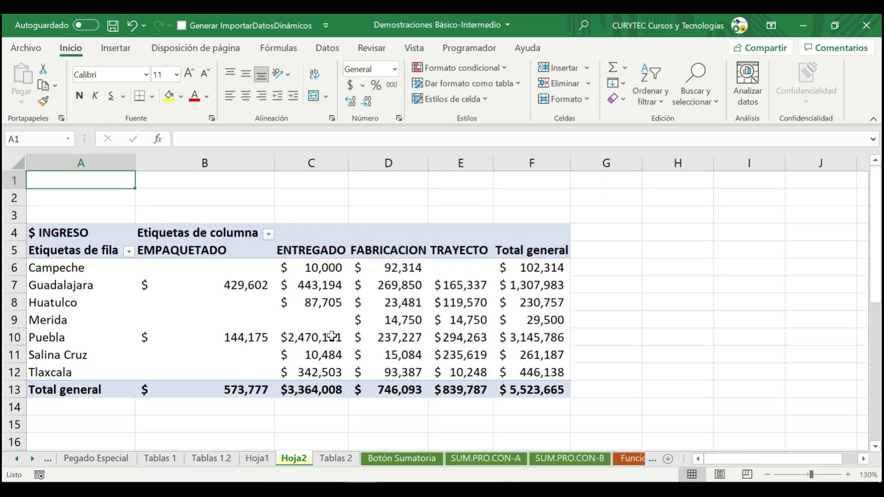
On sheet Tablas 2, compare the last original record in row 1063 with the last added record in row 1066.
left_click(337, 459)
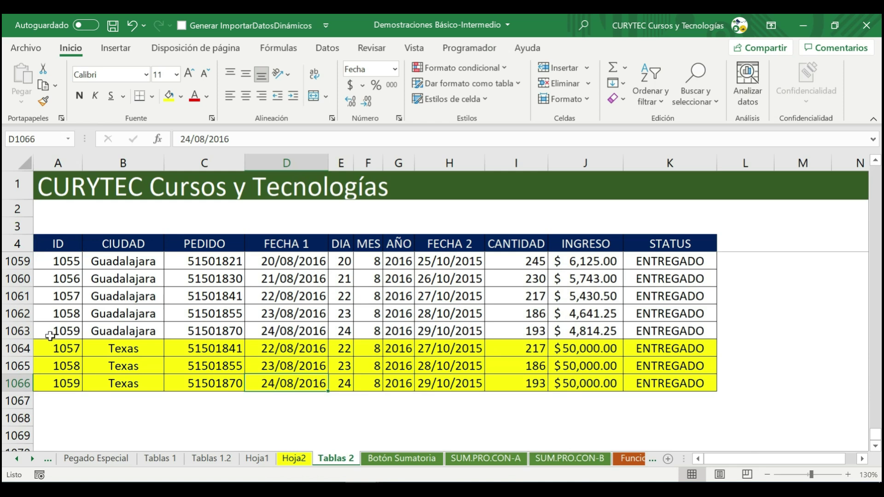
left_click(21, 331)
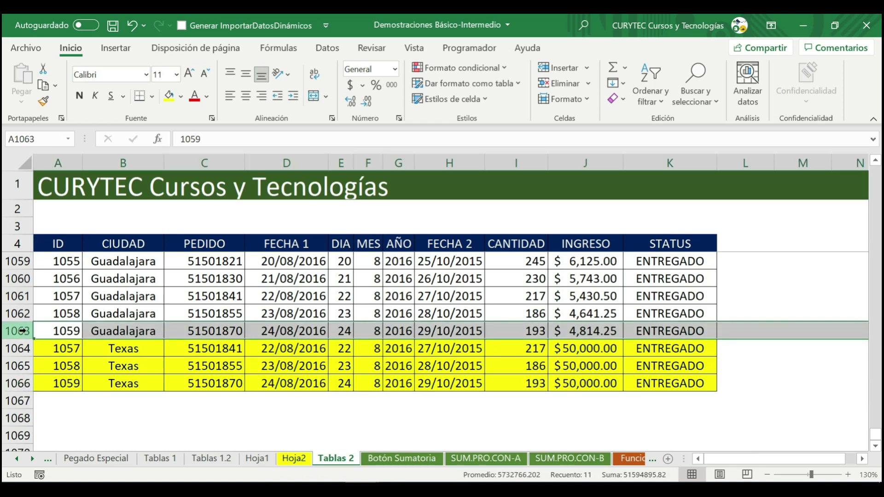
left_click(21, 383)
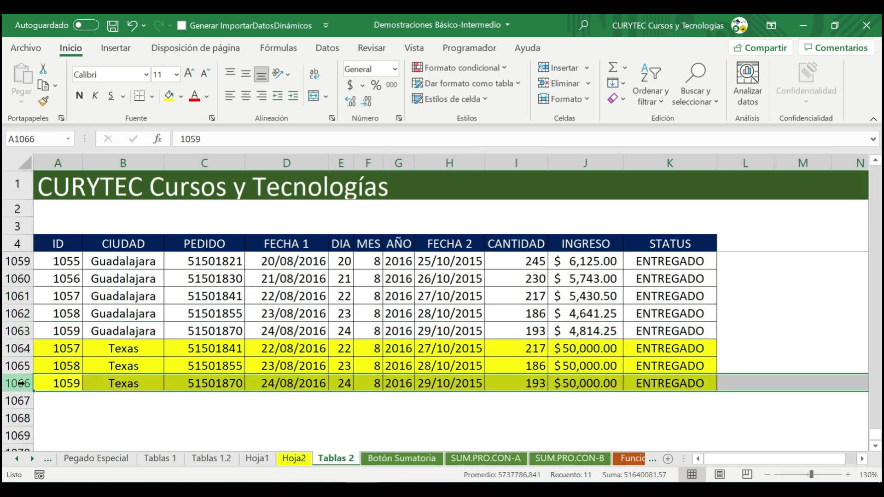
Change the data source of the pivot table on Hoja2 to 'Tablas 2'!$A$4:$K$1066 to include the three added records.
left_click(300, 460)
left_click(482, 302)
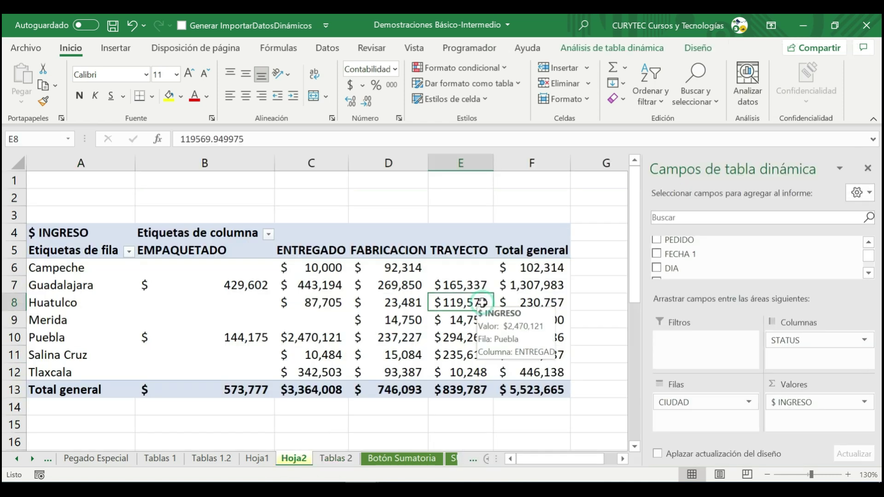
left_click(630, 49)
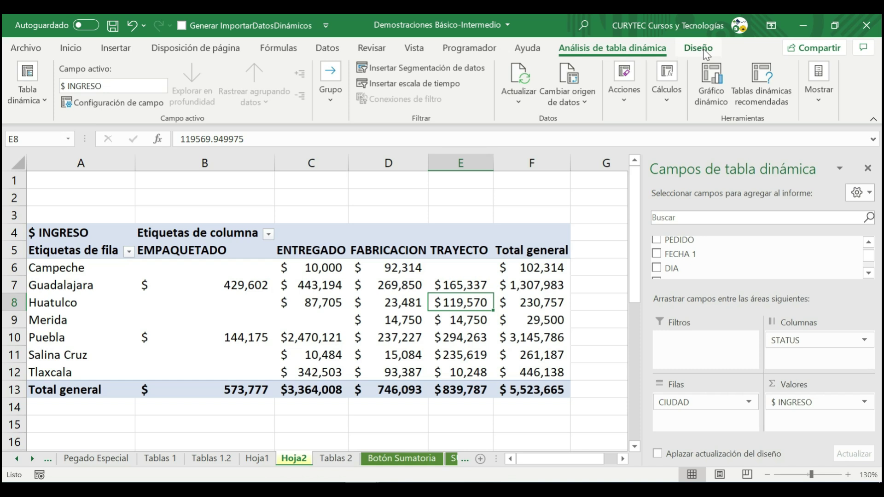
left_click(714, 50)
left_click(631, 49)
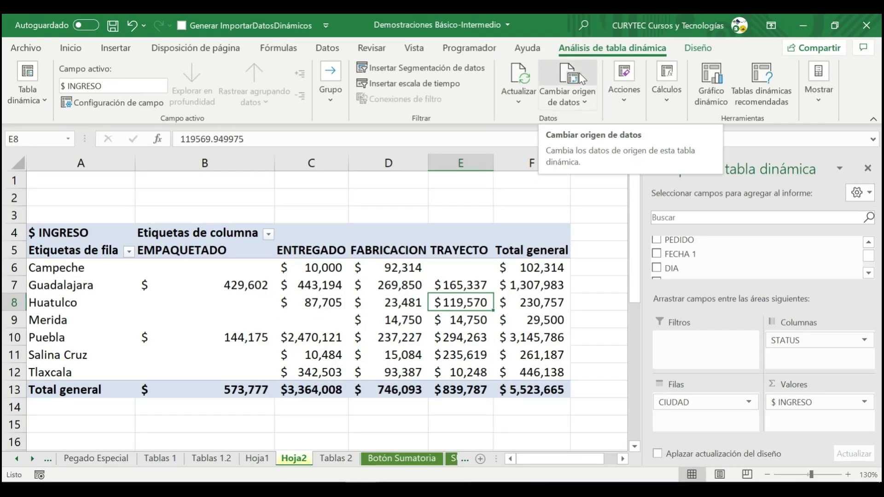
left_click(579, 73)
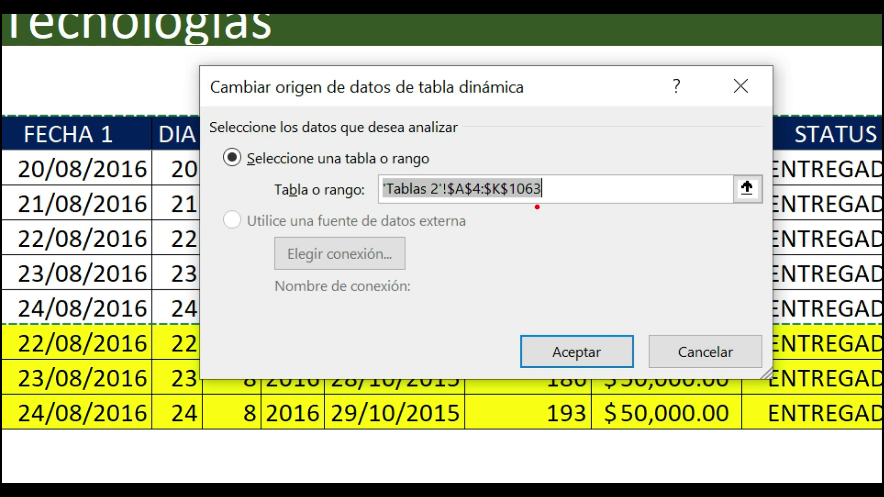
left_click_drag(551, 200, 503, 200)
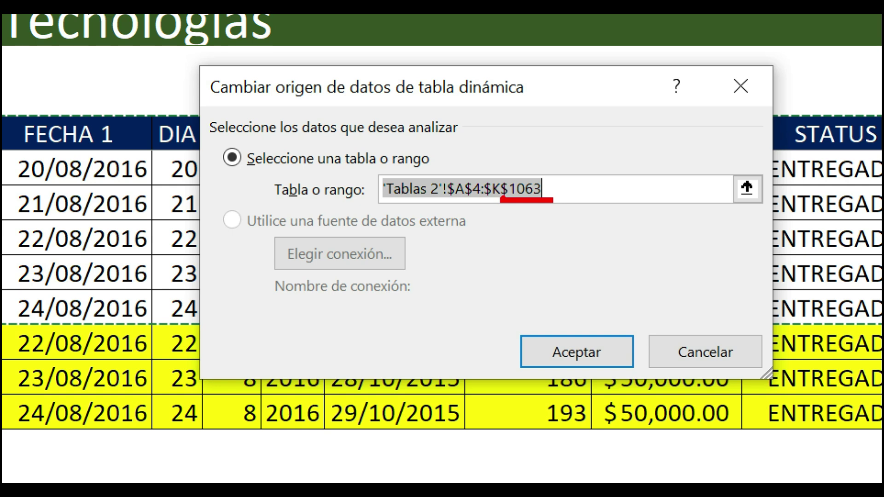
left_click_drag(496, 194, 496, 220)
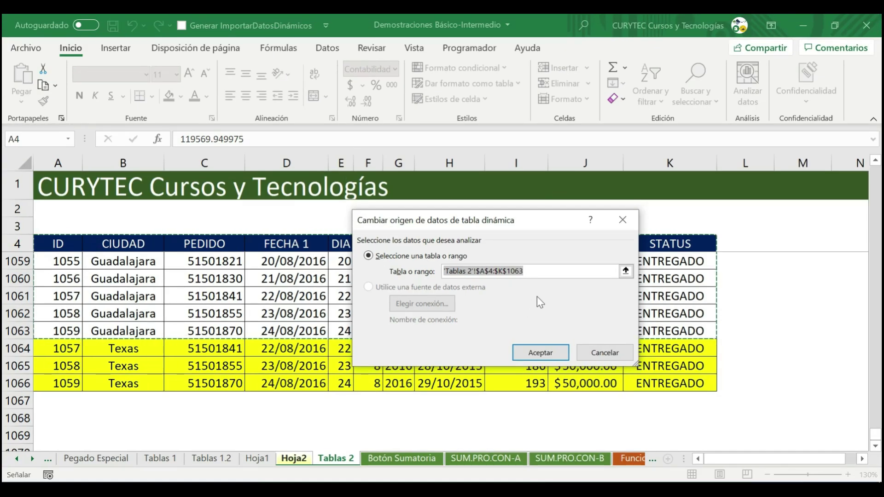
key("BackSpace")
key("ctrl+v")
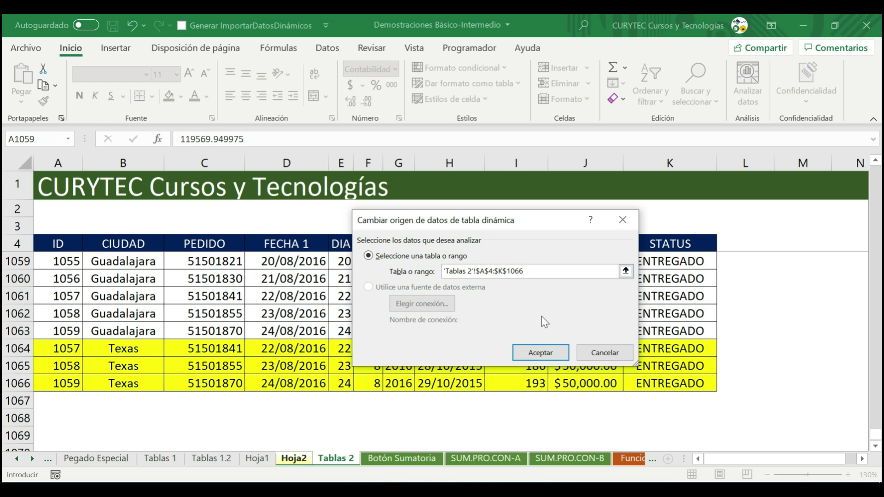
left_click(540, 353)
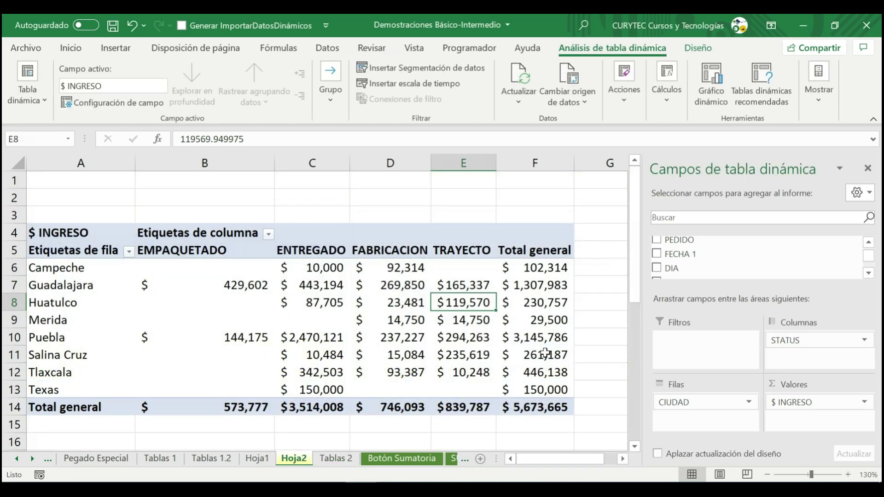
Check the Texas row and its ENTREGADO amount, and refresh the pivot table.
left_click_drag(83, 387, 539, 389)
left_click_drag(328, 252, 329, 385)
left_click(329, 385)
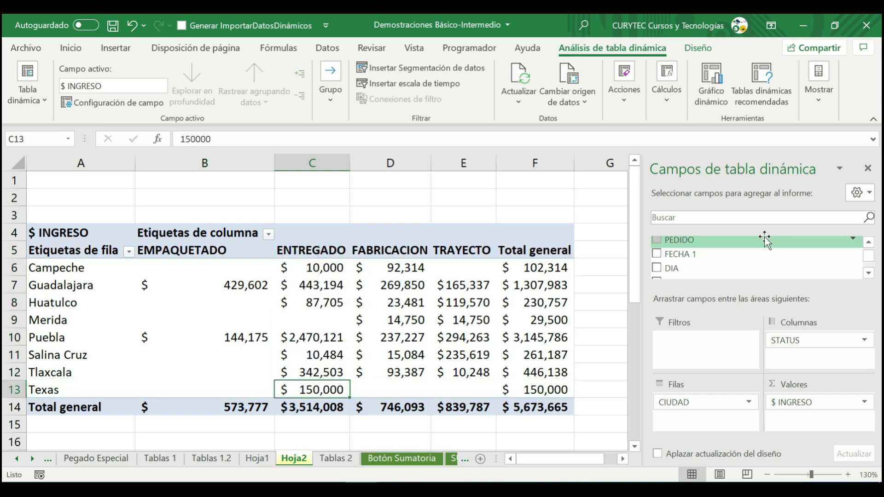
mouse_move(476, 333)
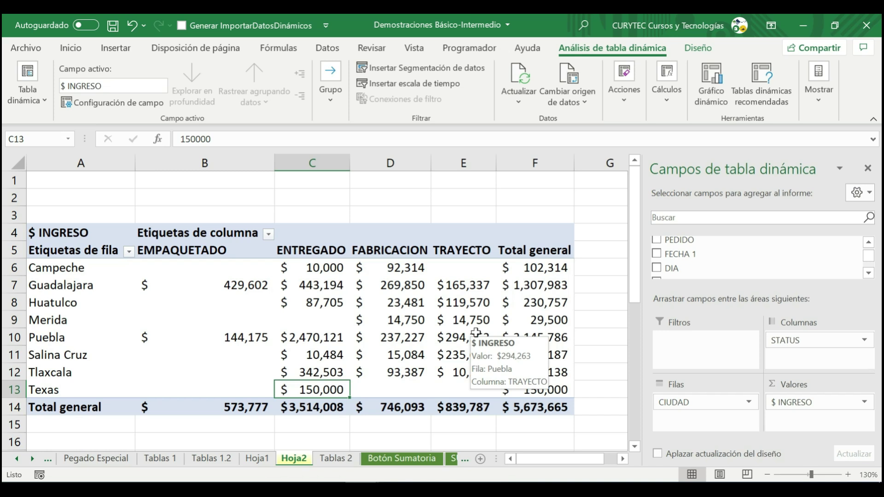
left_click(528, 79)
mouse_move(373, 319)
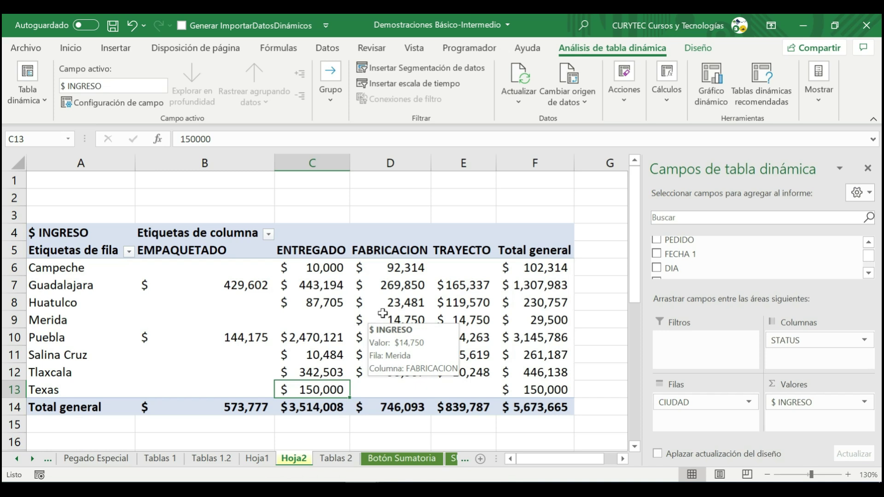
On sheet Tablas 2, set INGRESO to 100000 in J1064 and copy the value to J1065 and J1066.
left_click(335, 458)
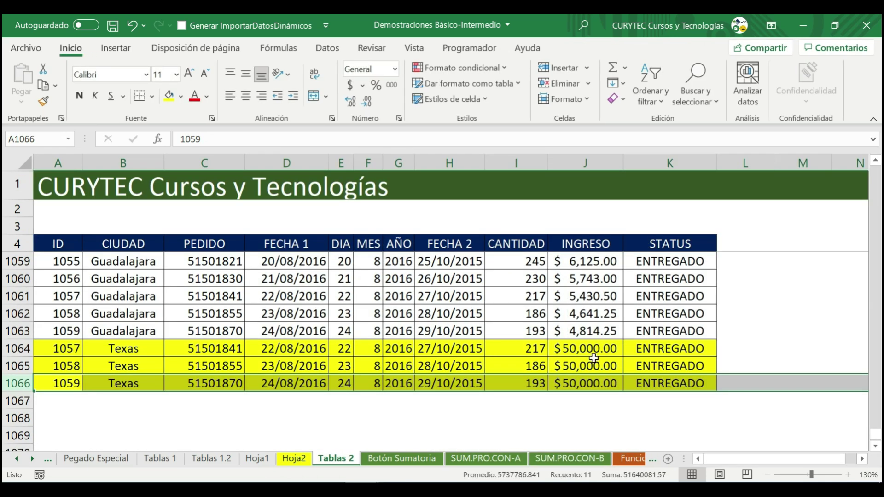
left_click(608, 351)
type("10")
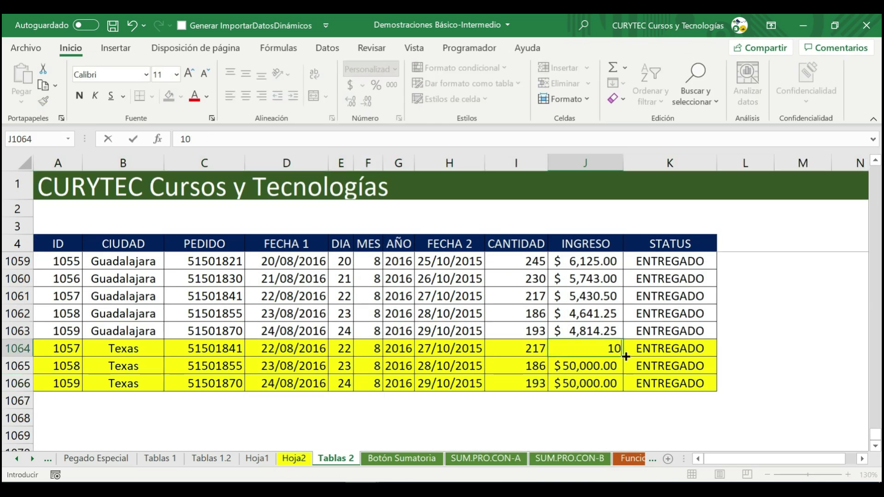
type("0000")
key("Return")
key("Up")
key("ctrl+c")
key("shift+Down")
key("shift+Down")
key("Return")
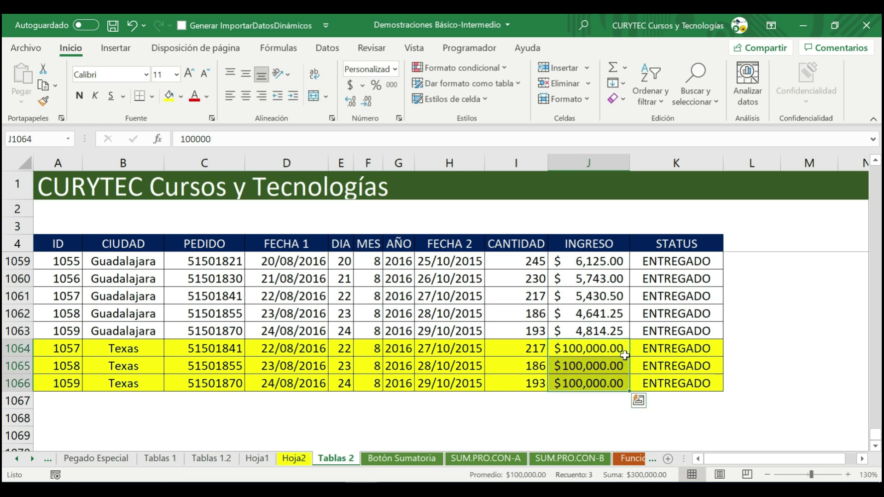
left_click(625, 355)
left_click_drag(589, 347, 590, 383)
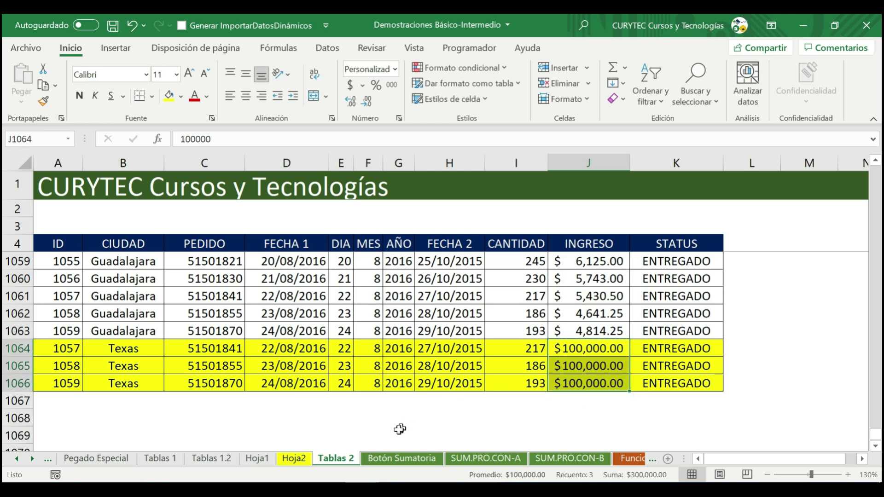
Refresh the pivot table on Hoja2 with the new INGRESO values and check the Texas ENTREGADO amount.
left_click(293, 458)
left_click(340, 310)
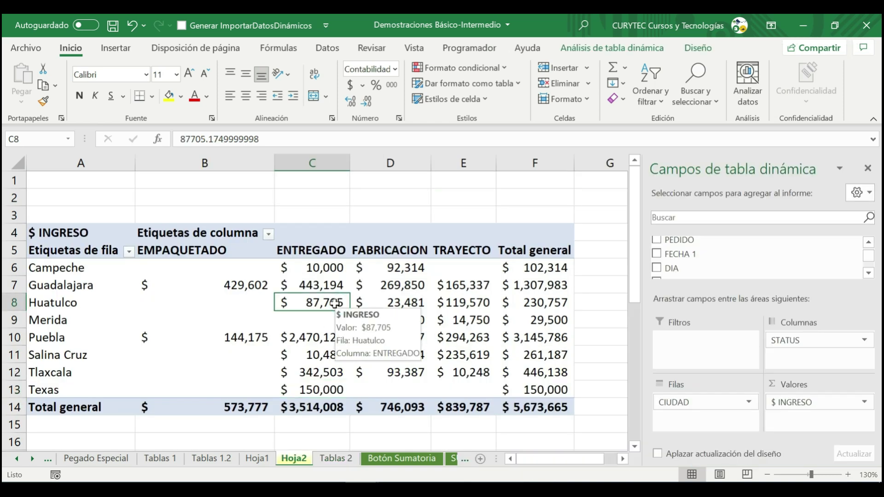
right_click(339, 307)
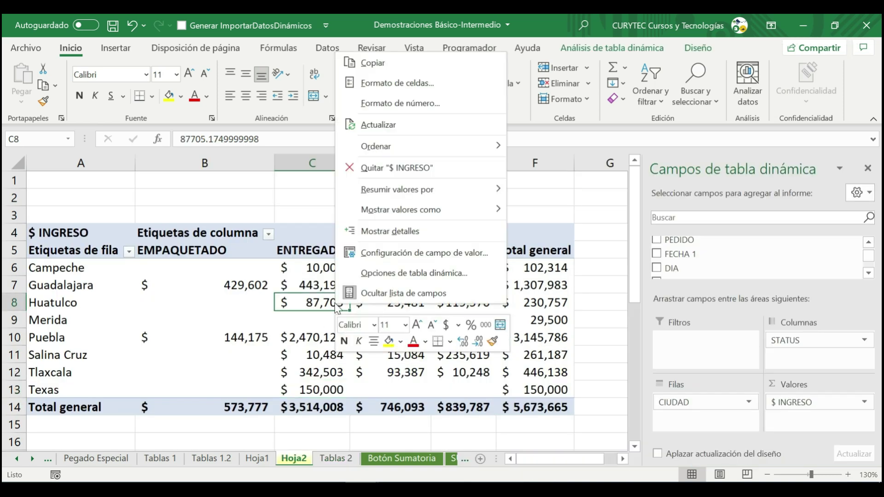
left_click(426, 130)
left_click_drag(63, 391, 318, 390)
left_click(313, 390)
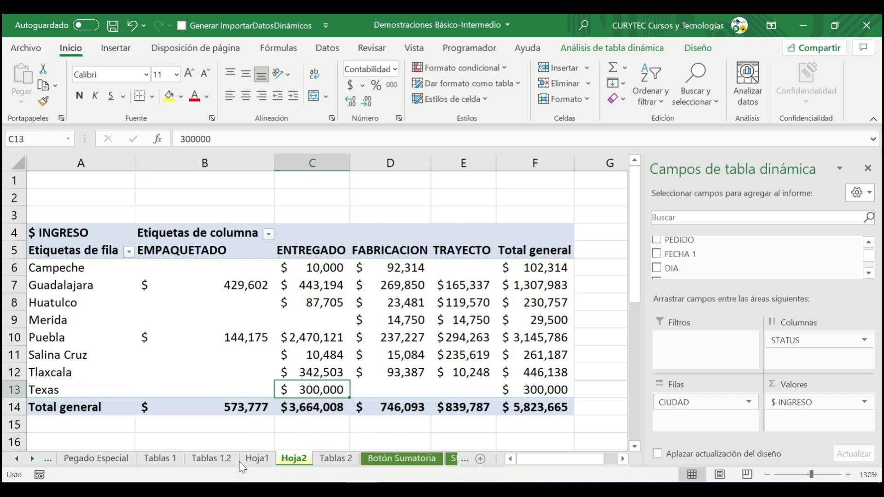
Clear the original records in rows 5 to 1063 on sheet Tablas 2 and undo the deletion.
left_click(335, 458)
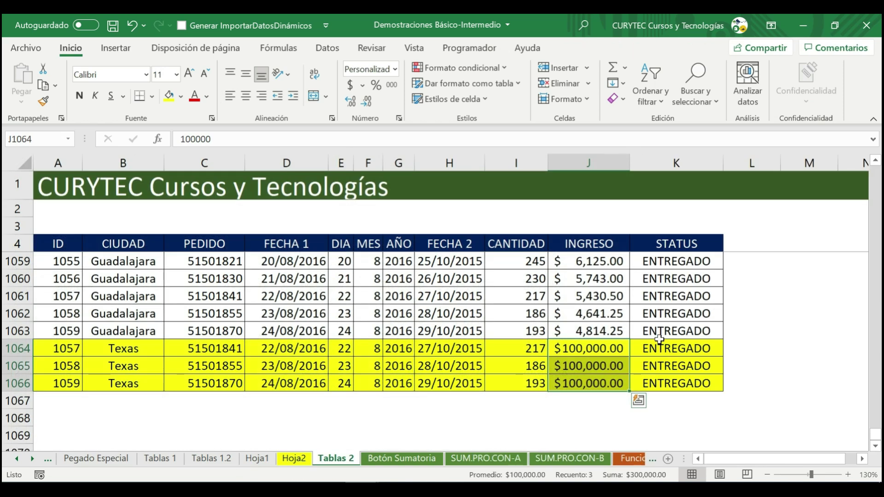
left_click_drag(659, 337, 64, 331)
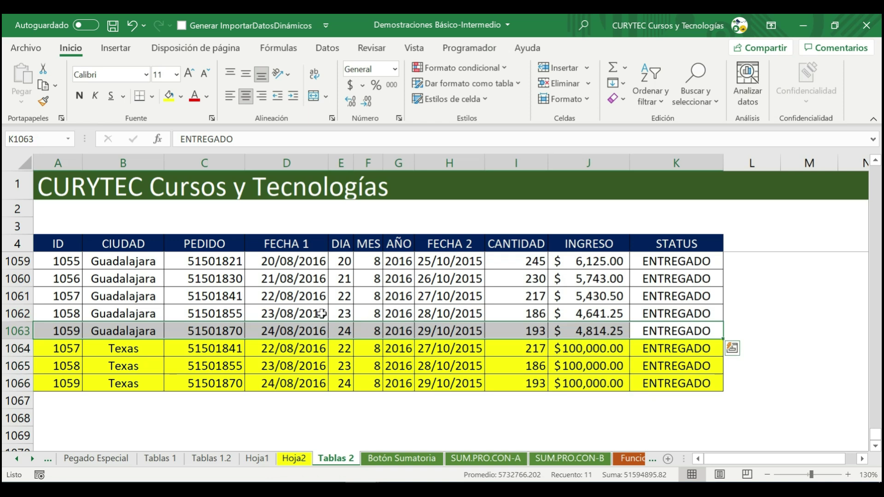
key("ctrl+shift+Up")
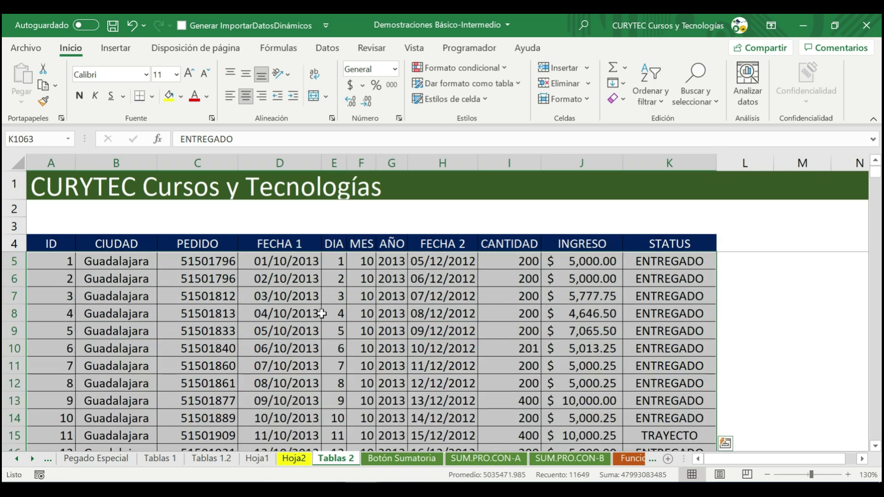
key("Delete")
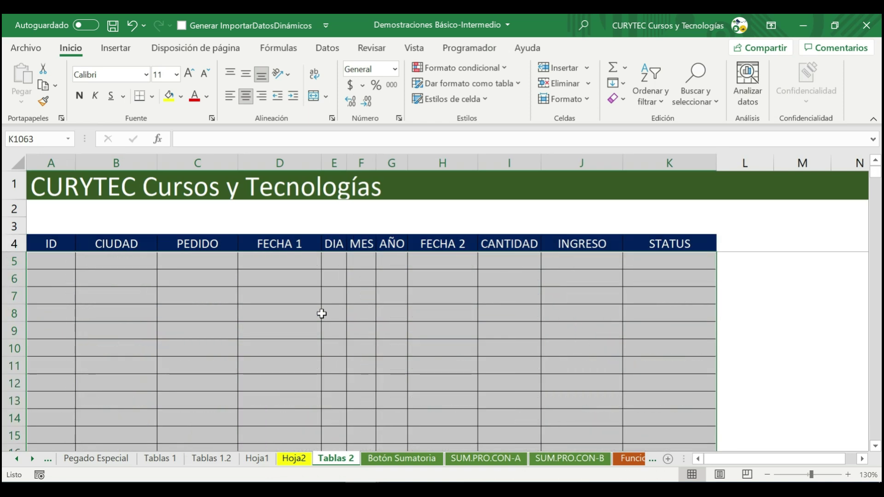
key("ctrl+z")
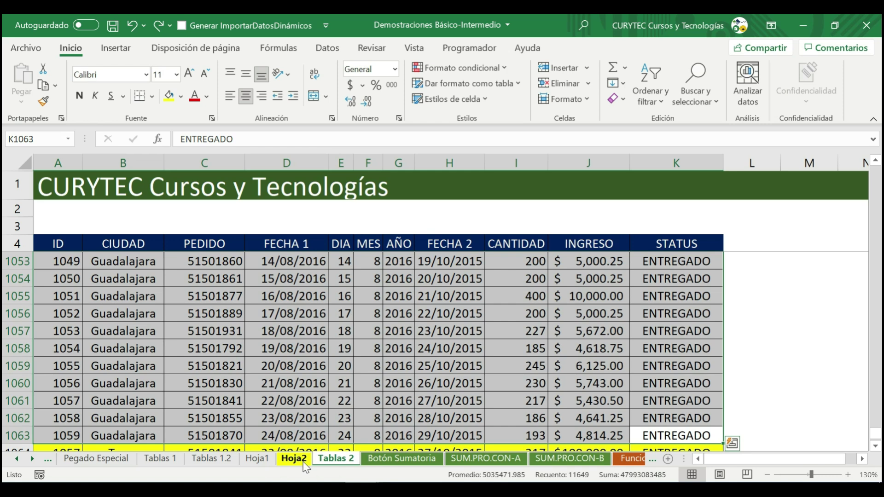
Go back to sheet Hoja2 and refresh the pivot table once more.
left_click(304, 463)
right_click(325, 302)
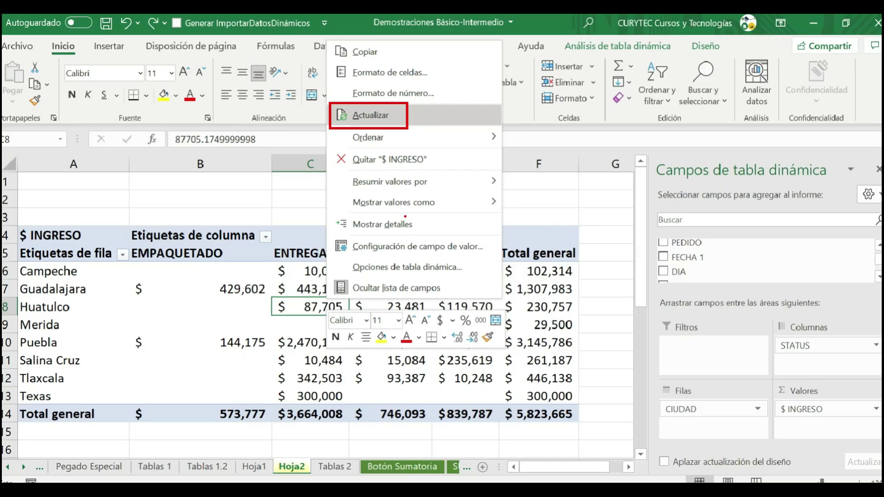
left_click(371, 115)
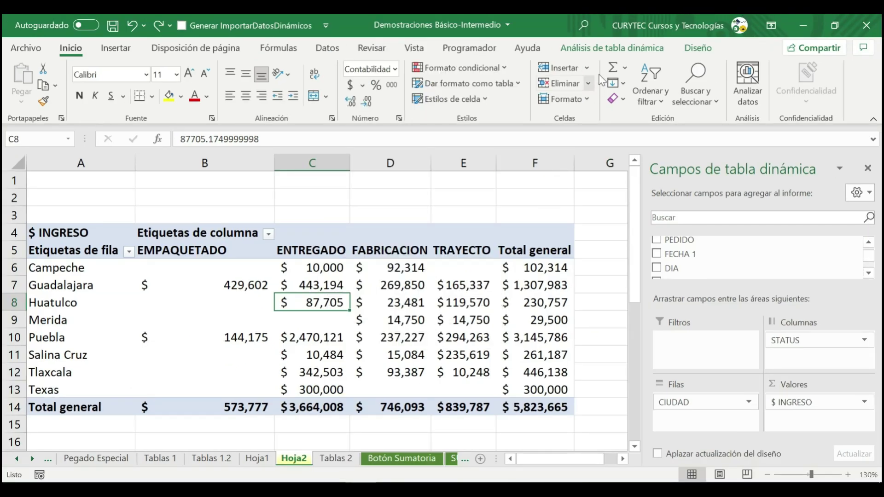
Refresh all the workbook's pivot tables at once with Actualizar todo, and return to sheet Tablas 2.
left_click(617, 46)
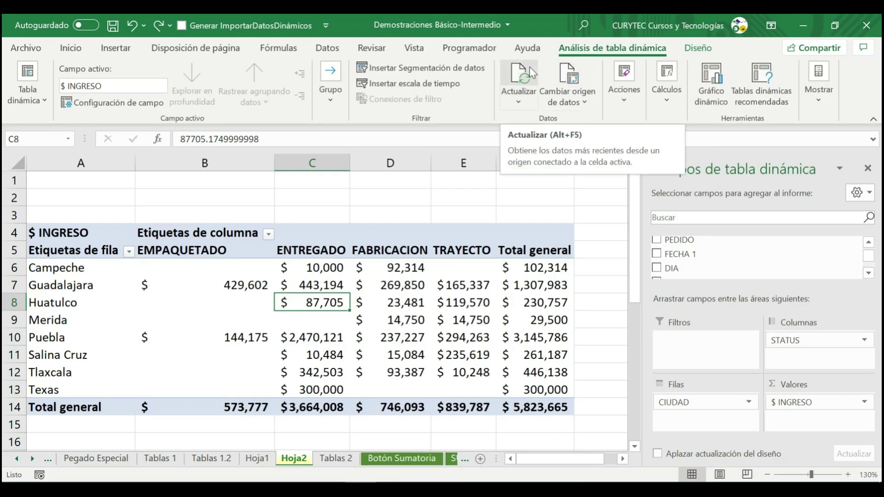
left_click(527, 101)
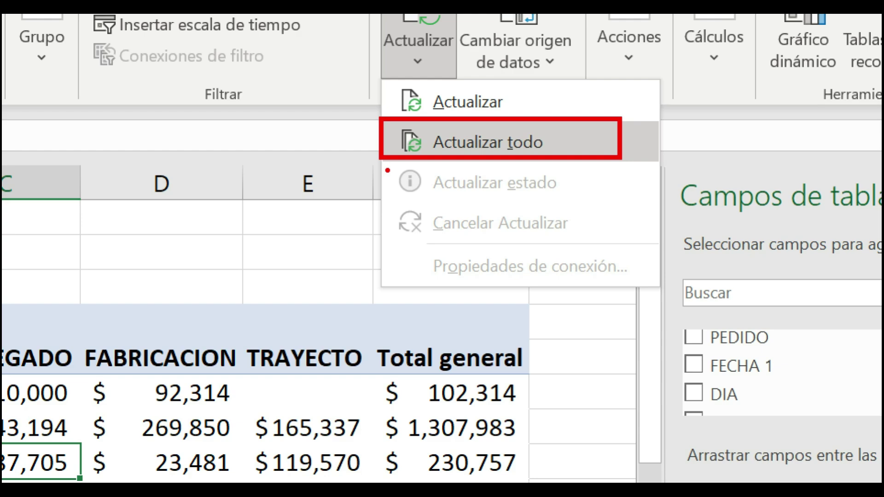
left_click(400, 147)
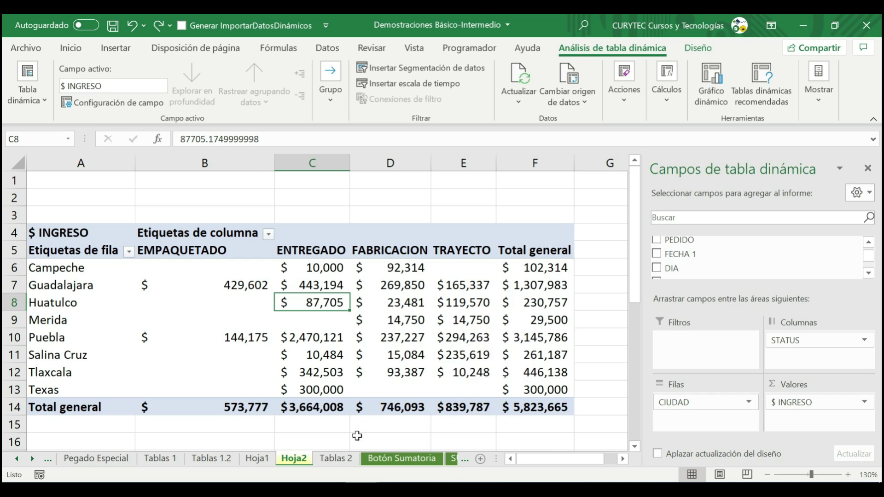
left_click(335, 458)
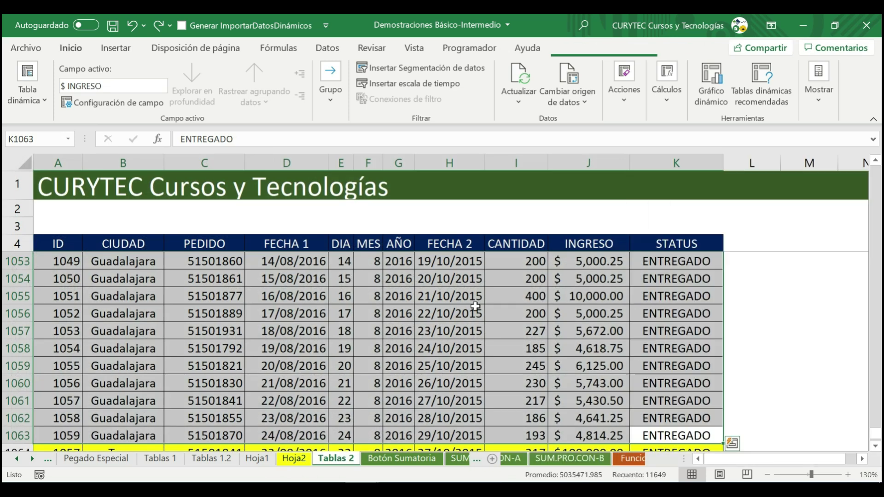
Convert the range A4:K1066 on sheet Tablas 2 into a table with headers.
left_click(559, 296)
scroll(560, 296, "down", 2)
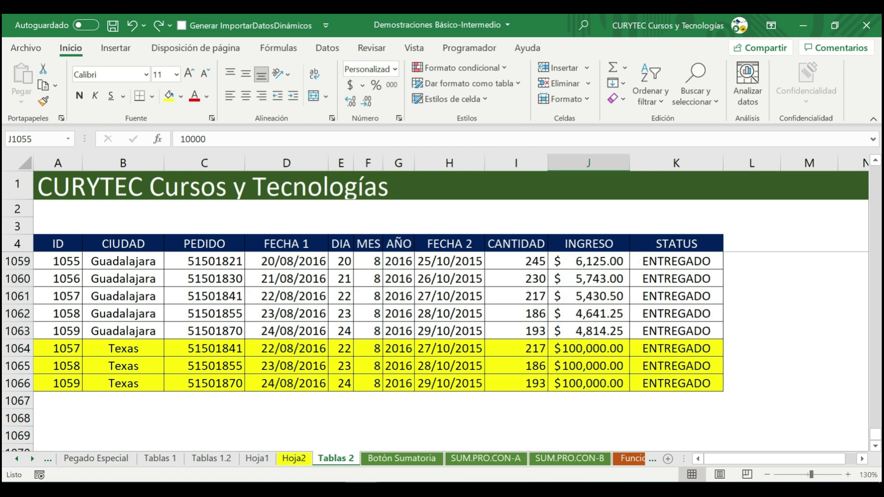
left_click(131, 49)
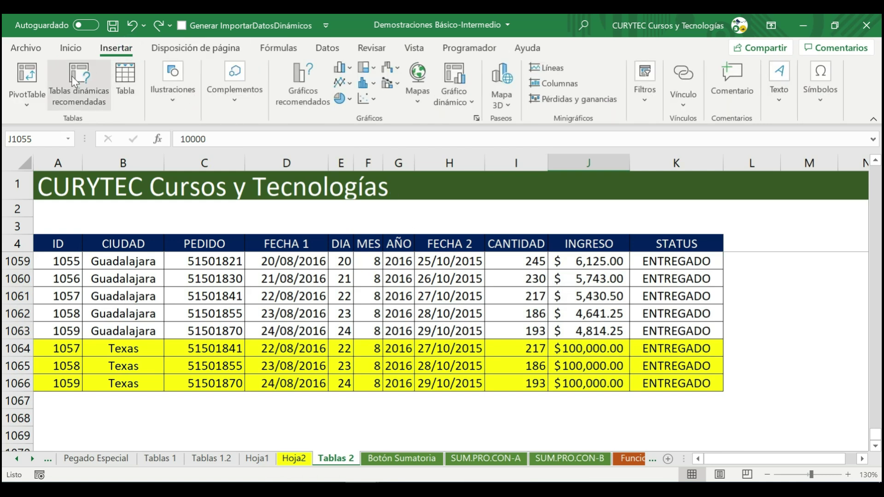
left_click(121, 69)
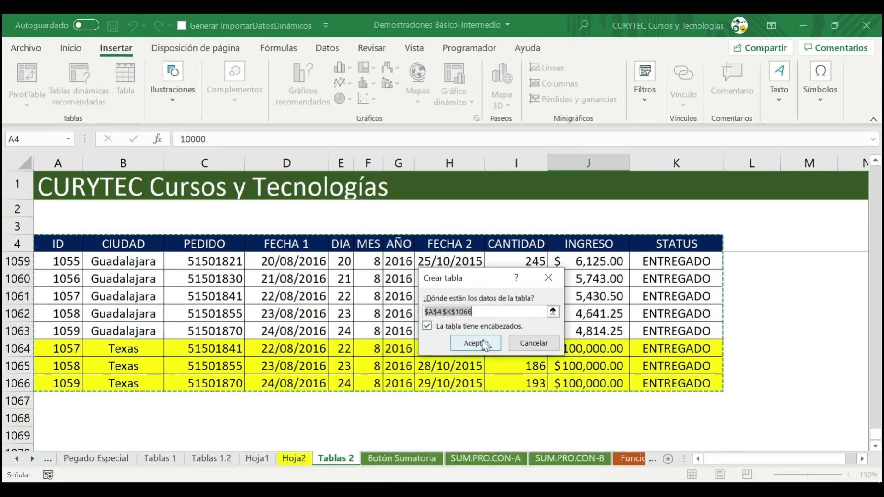
left_click(483, 344)
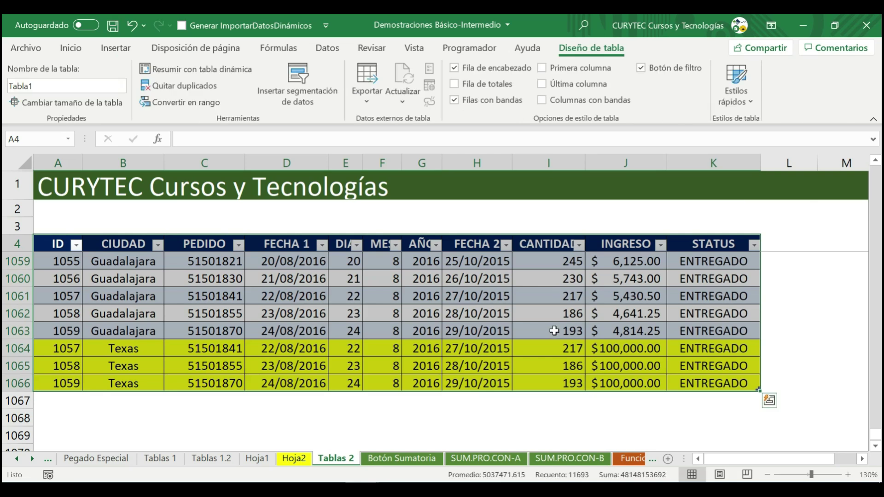
left_click(555, 331)
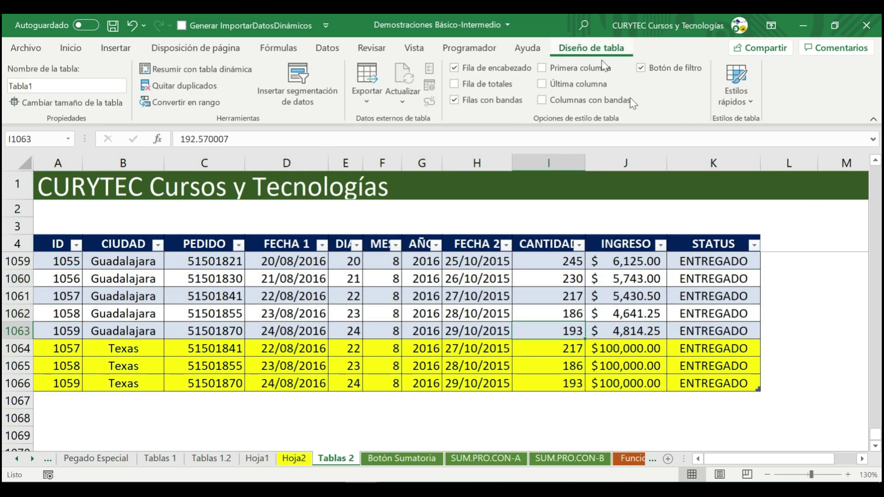
left_click(784, 294)
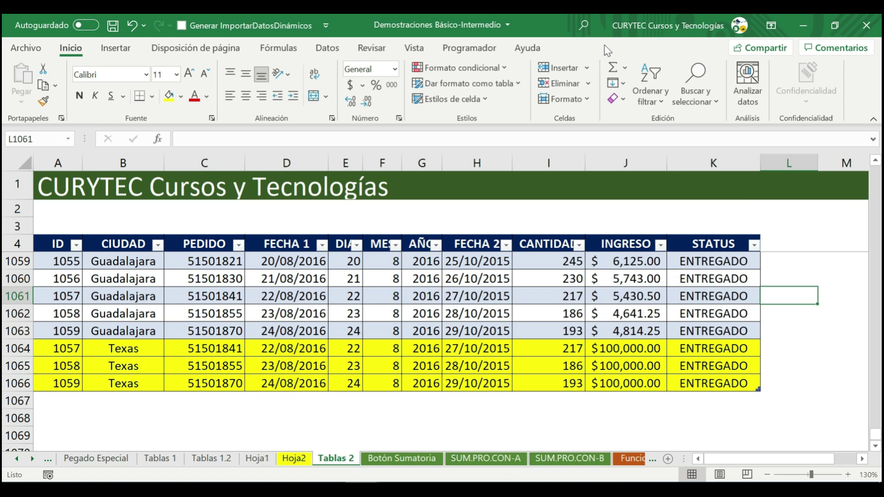
Rename the new table on Tablas 2 as Ingresos.
left_click(649, 282)
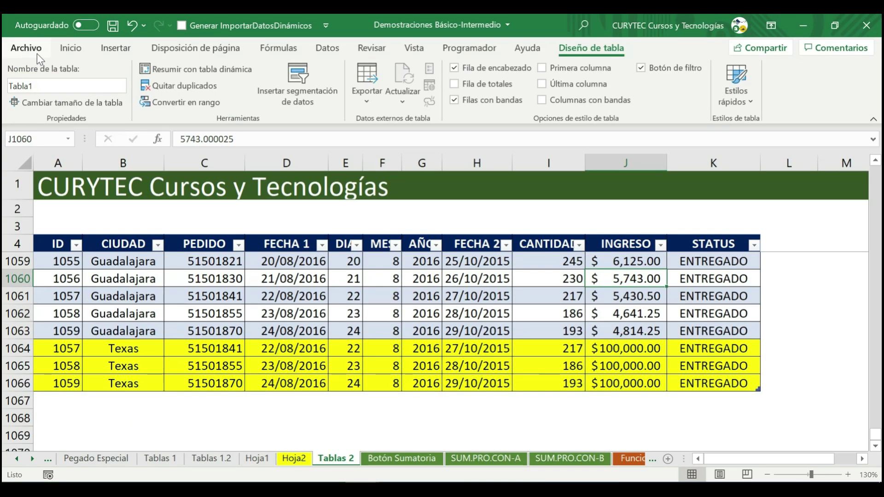
left_click(94, 150)
key("BackSpace")
key("Return")
left_click(565, 306)
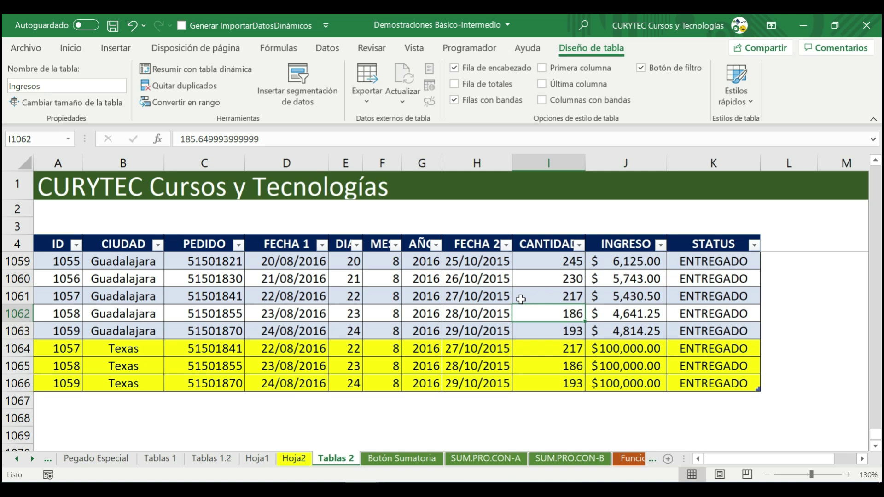
Remove the yellow fill from the Texas records in rows 1064 to 1066.
left_click_drag(69, 349, 691, 382)
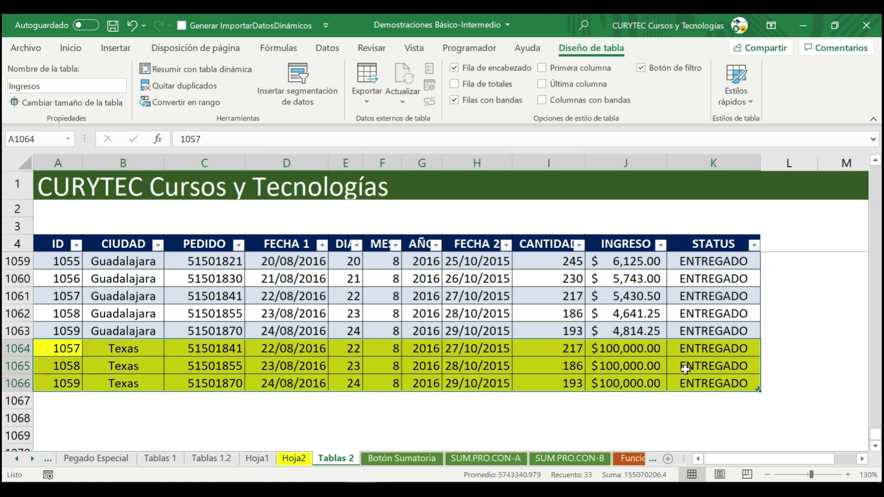
left_click(77, 54)
left_click(181, 97)
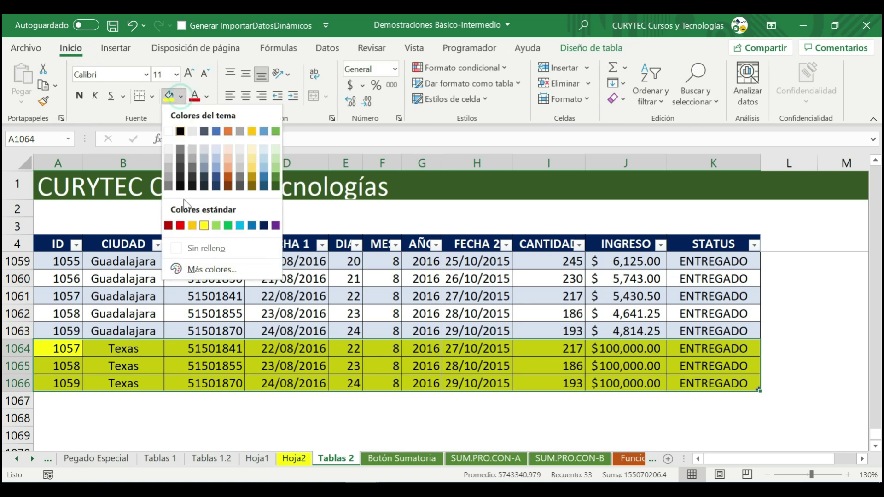
left_click(190, 248)
left_click(225, 293)
left_click_drag(711, 366, 46, 365)
left_click(222, 312)
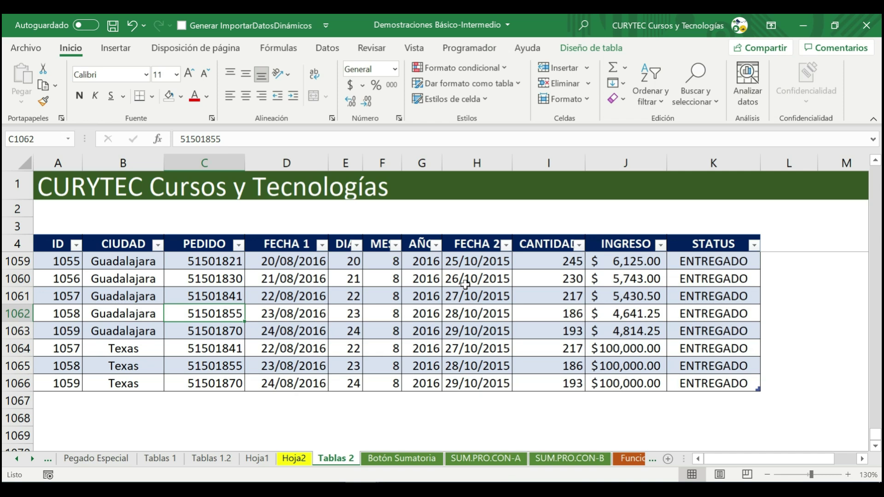
Create a pivot table from the Ingresos table on a new worksheet.
left_click(111, 49)
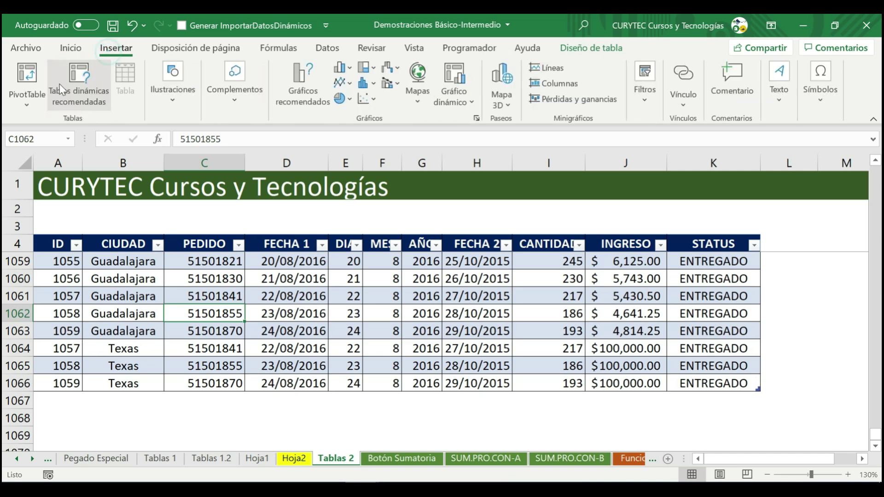
left_click(26, 76)
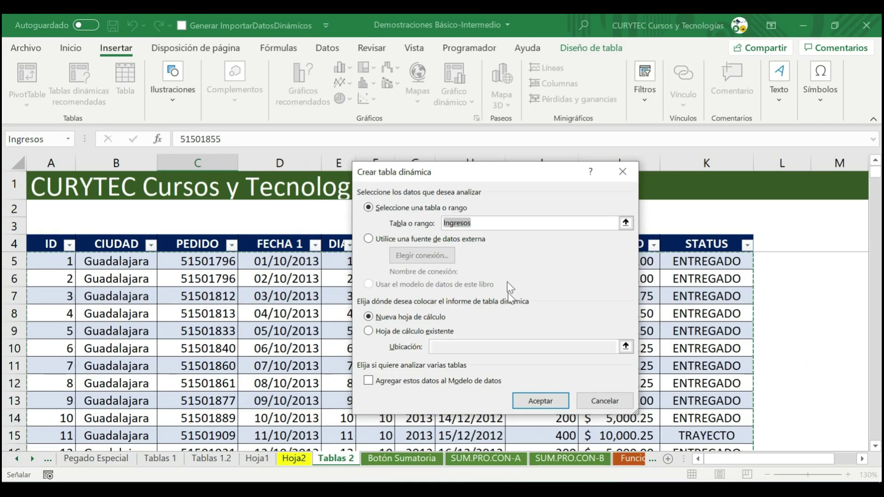
left_click(539, 400)
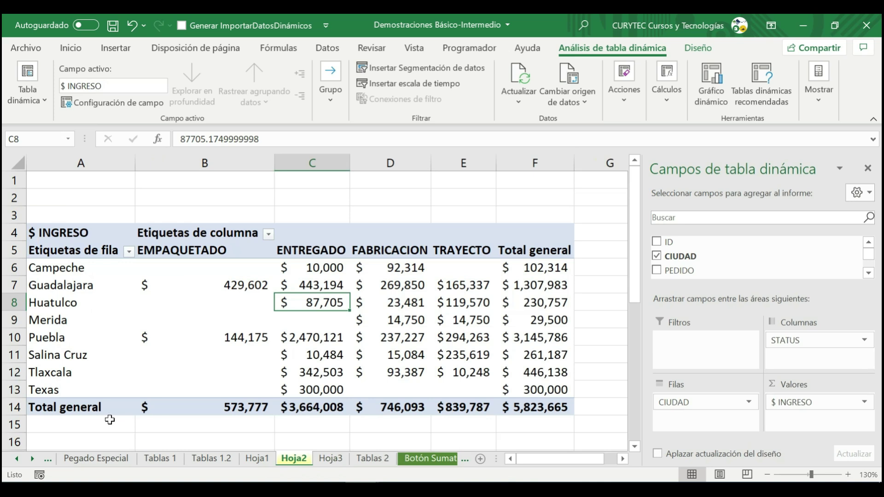
Copy the last Texas record, row 1066 on sheet Tablas 2, into row 1067 directly below the Ingresos table.
left_click(373, 458)
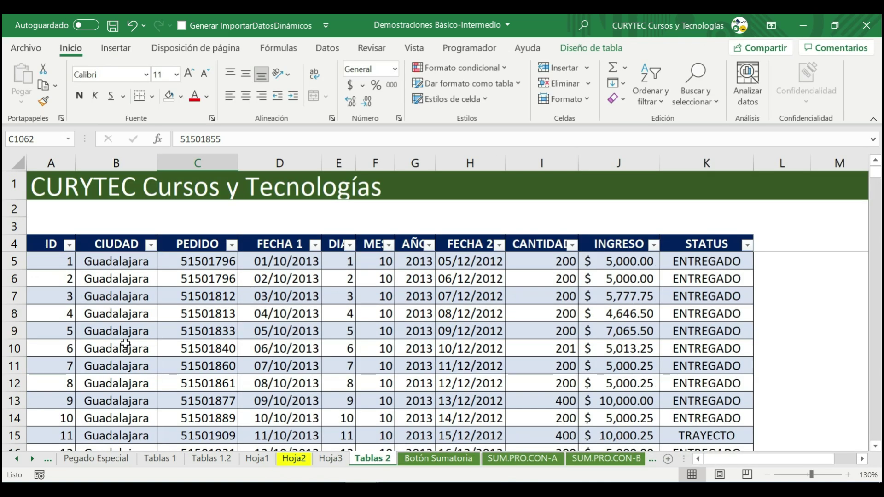
key("ctrl+Up")
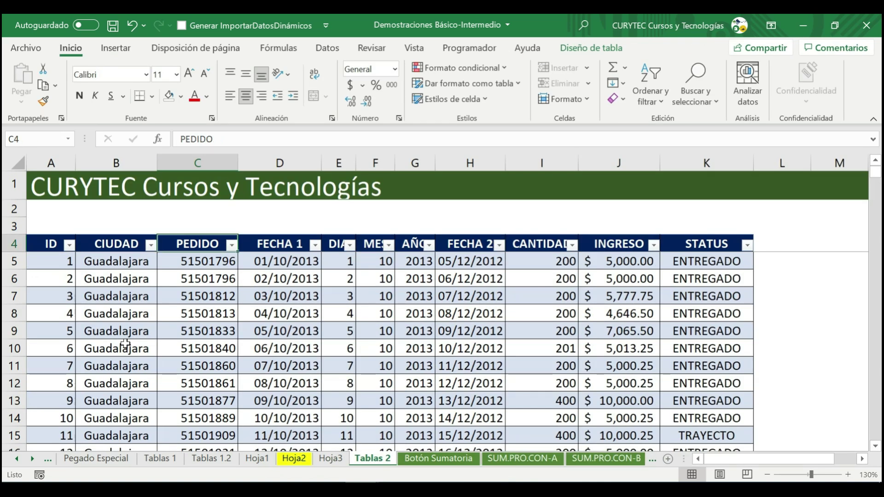
key("ctrl+Down")
key("Down")
key("Down")
key("Down")
key("Down")
key("ctrl+Up")
key("ctrl+Left")
key("Down")
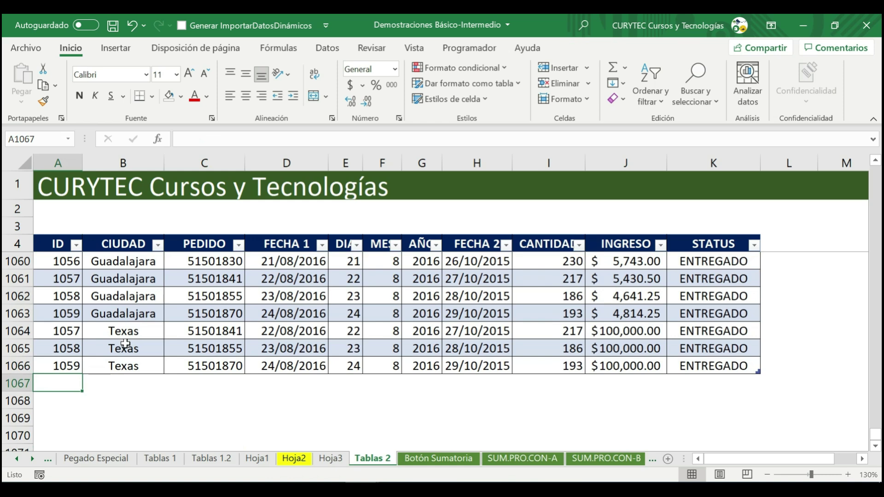
key("Up")
key("ctrl+shift+Right")
key("ctrl+c")
key("Down")
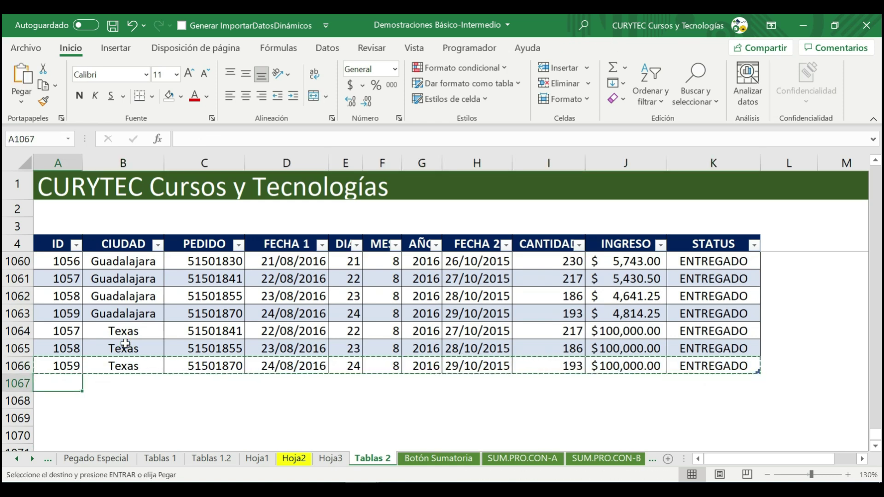
key("ctrl+v")
key("Down")
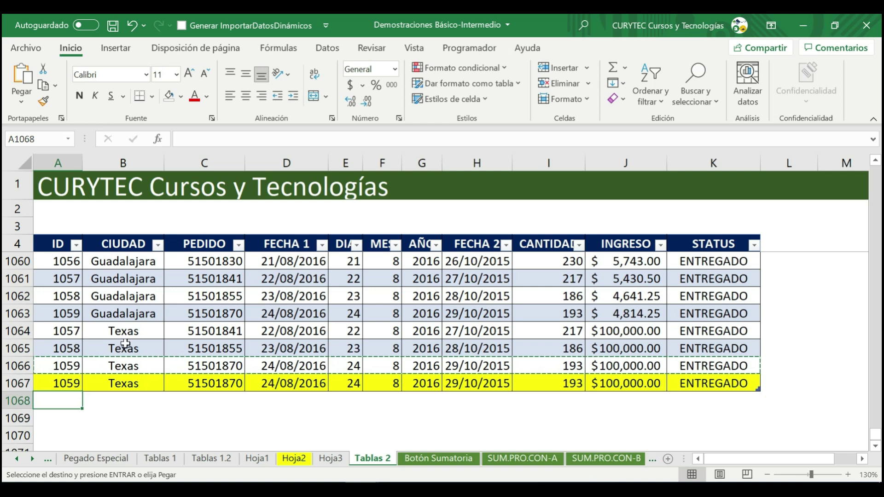
Paste the copied Texas record into rows 1068 to 1071 as well.
key("ctrl+shift+Right")
key("ctrl+v")
key("Down")
key("ctrl+shift+Right")
key("ctrl+v")
key("Down")
key("ctrl+shift+Right")
key("ctrl+v")
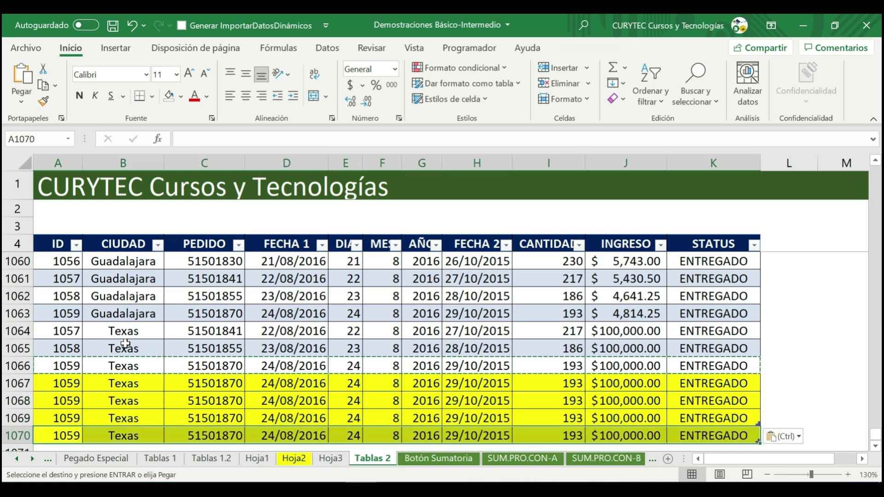
key("shift+Down")
key("ctrl+v")
key("Down")
key("ctrl+shift+Right")
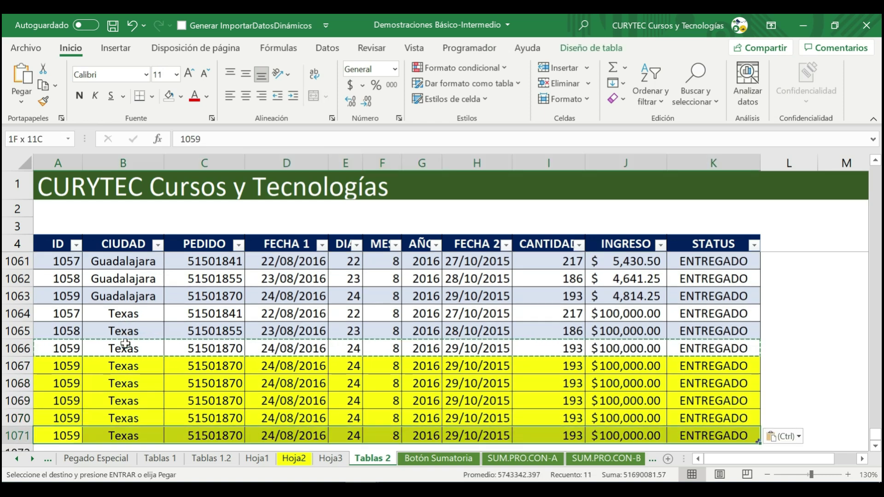
Clear the yellow fill from the pasted Texas records in rows 1067 to 1071.
key("shift+Up")
key("shift+Up")
key("shift+Up")
key("shift+Up")
key("Escape")
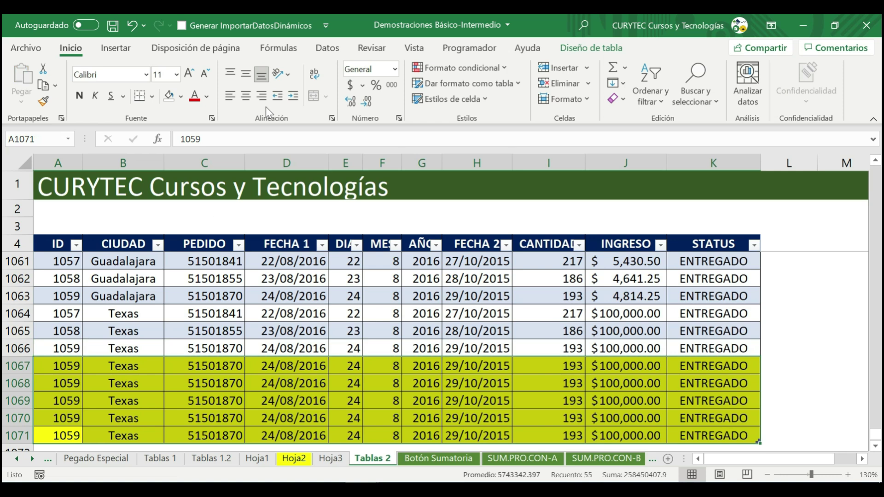
left_click(171, 96)
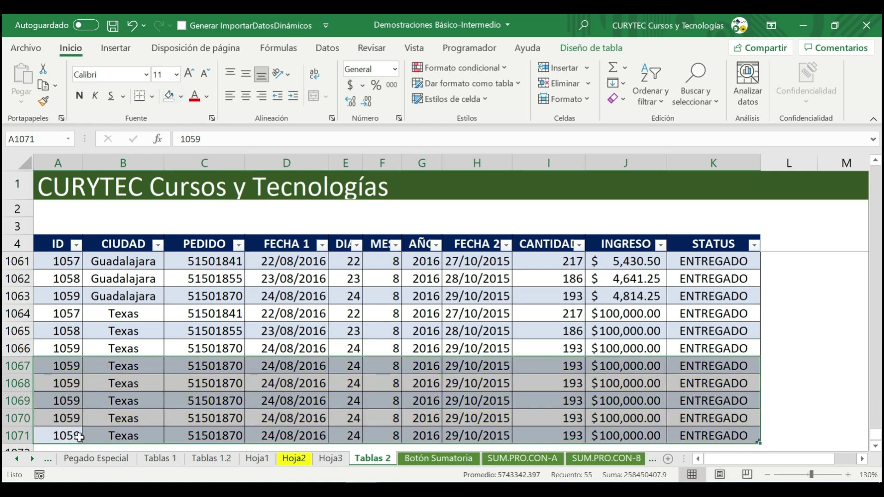
left_click(21, 433)
scroll(343, 359, "down", 2)
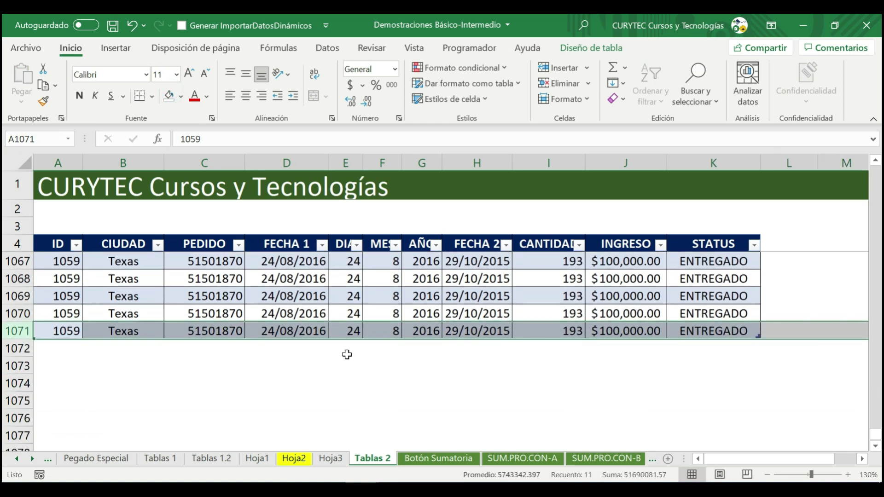
left_click(401, 328)
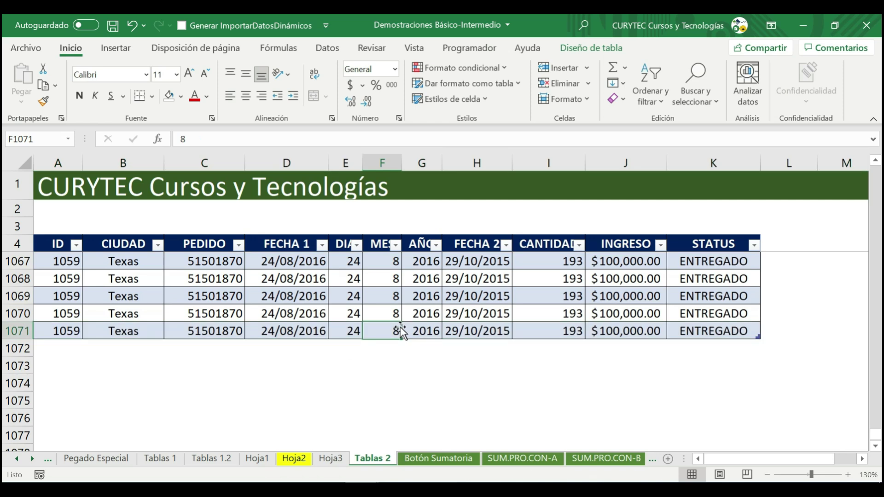
Go to sheet Hoja3 and refresh its empty pivot table.
left_click(330, 458)
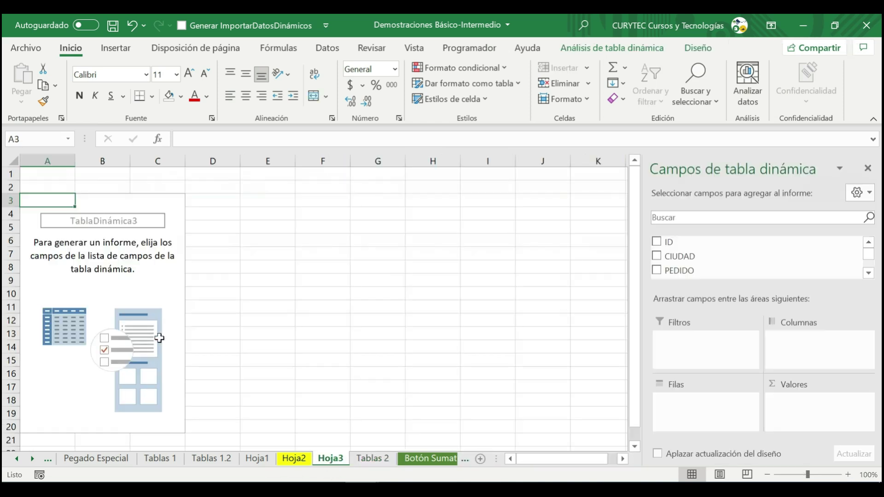
right_click(119, 266)
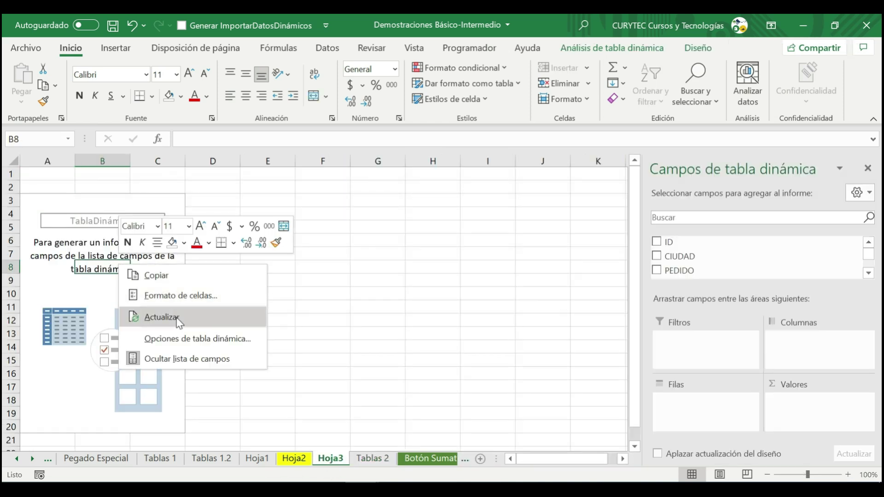
left_click(179, 317)
left_click(145, 317)
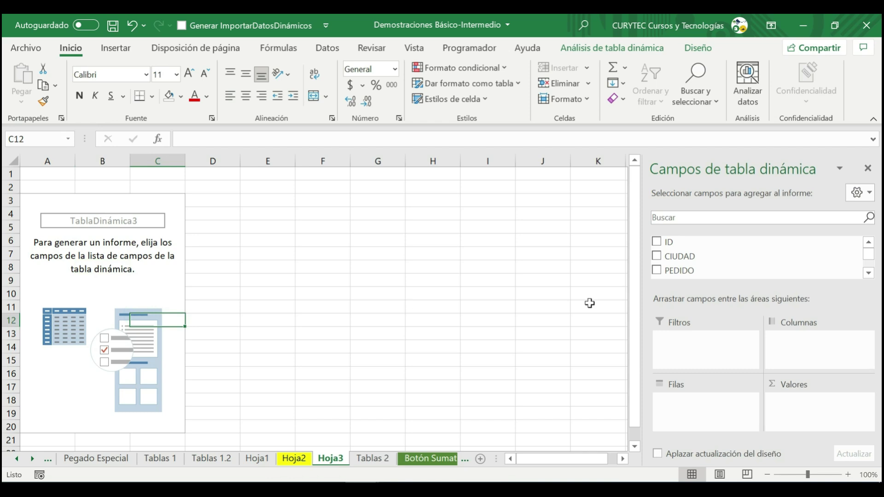
Add CIUDAD to the rows and INGRESO to the values of the Hoja3 pivot table.
left_click_drag(728, 256, 707, 407)
scroll(869, 271, "down", 5)
left_click_drag(707, 244, 816, 405)
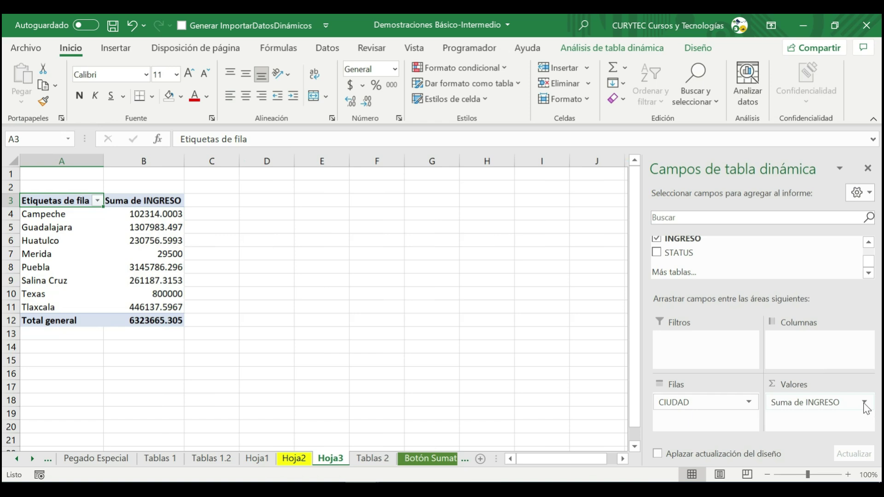
Format the Suma de INGRESO values in the pivot table as Contabilidad with no decimals.
left_click(865, 403)
left_click(852, 385)
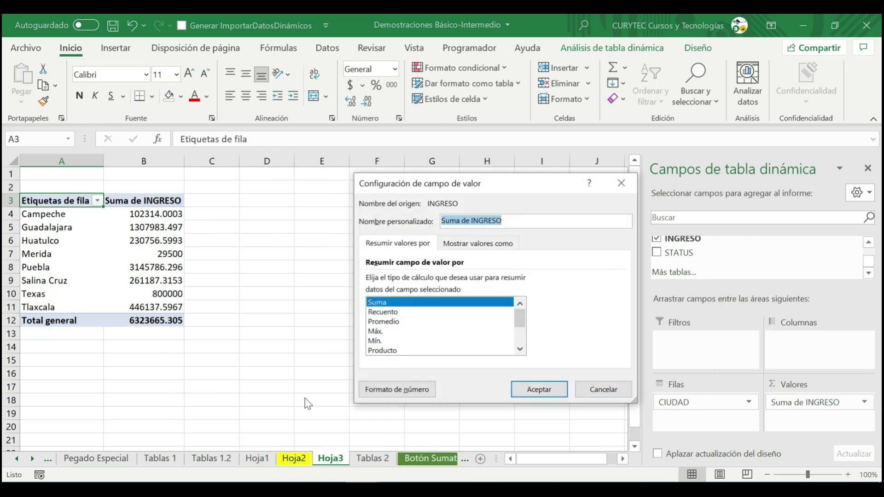
left_click(388, 389)
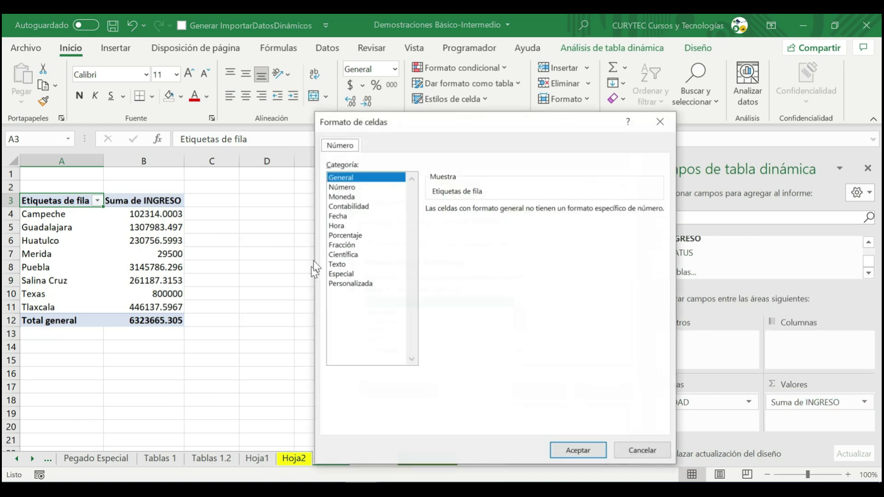
left_click(355, 206)
left_click(537, 213)
left_click(537, 213)
left_click(574, 452)
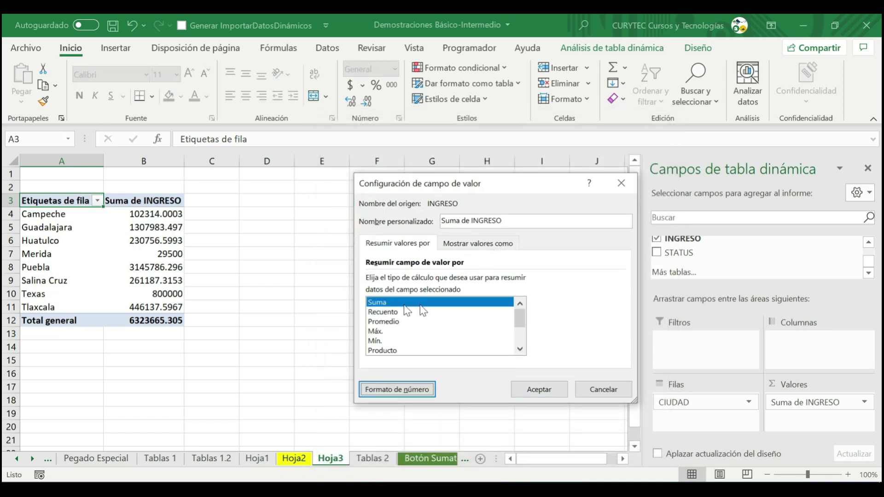
left_click(546, 388)
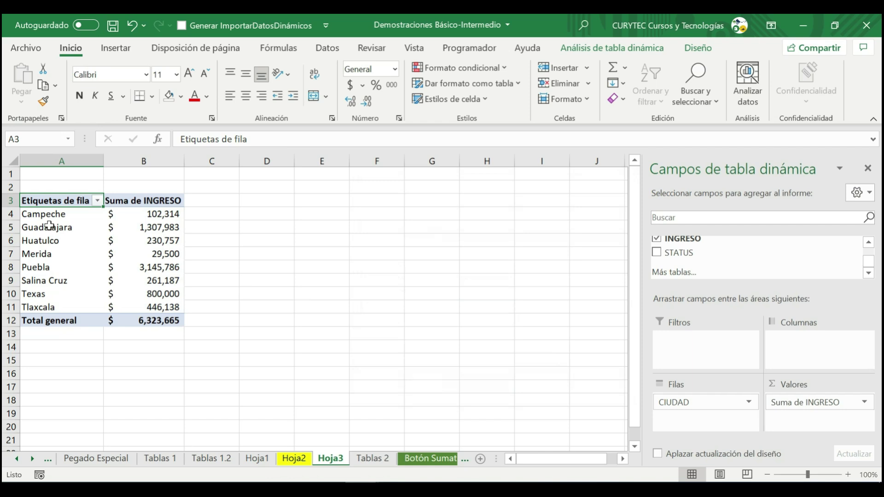
Review the INGRESO amounts per city and the grand total in the Hoja3 pivot table.
left_click_drag(50, 216, 138, 322)
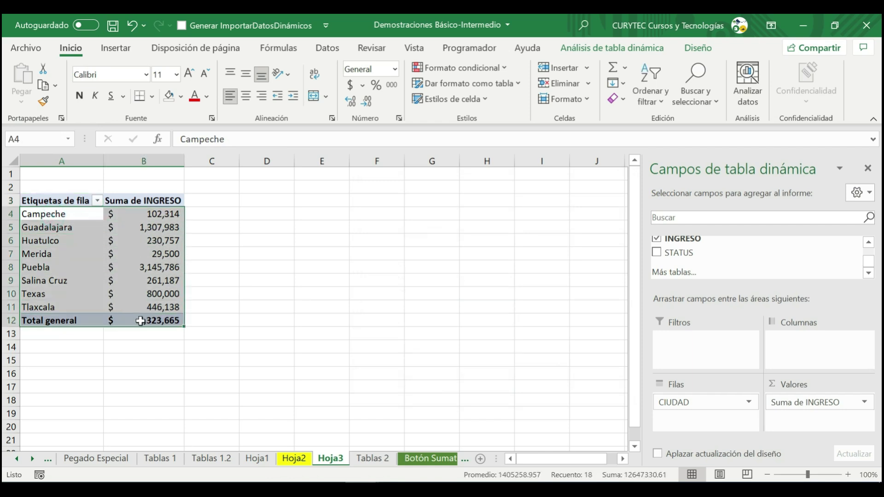
left_click(141, 320)
scroll(16, 314, "up", 3)
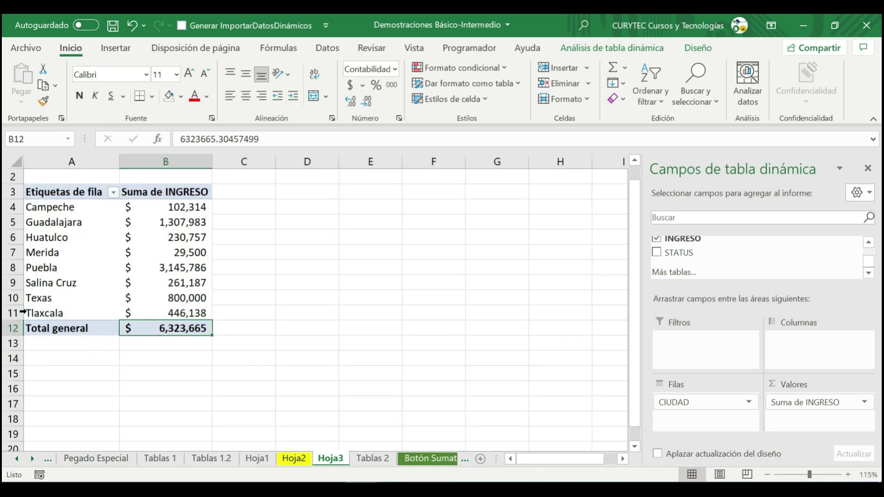
Duplicate the last Texas record on sheet Tablas 2 into row 1072 and fill the new row with yellow.
key("ctrl+Home")
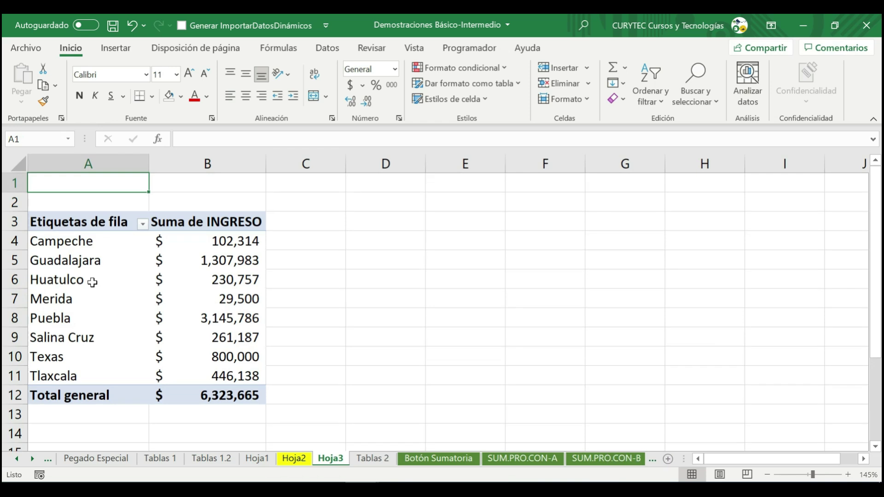
left_click(372, 458)
left_click(126, 289)
key("Down")
key("Down")
key("Left")
key("shift+space")
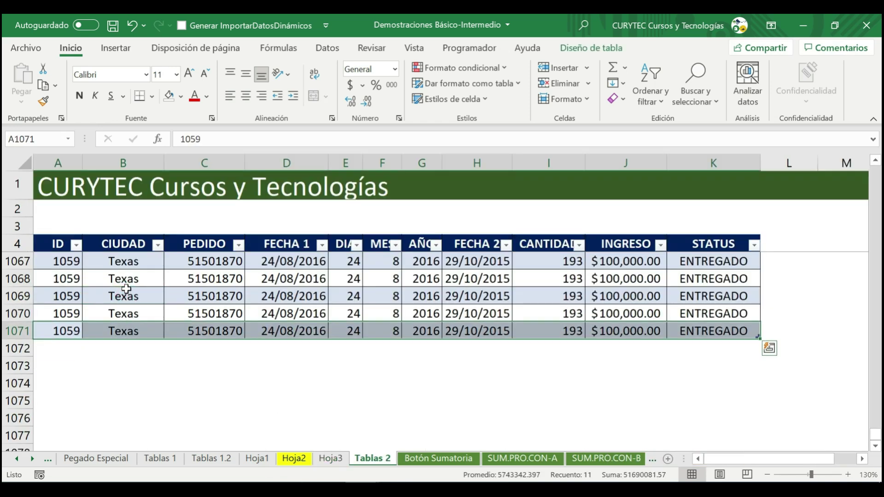
key("ctrl+c")
key("Down")
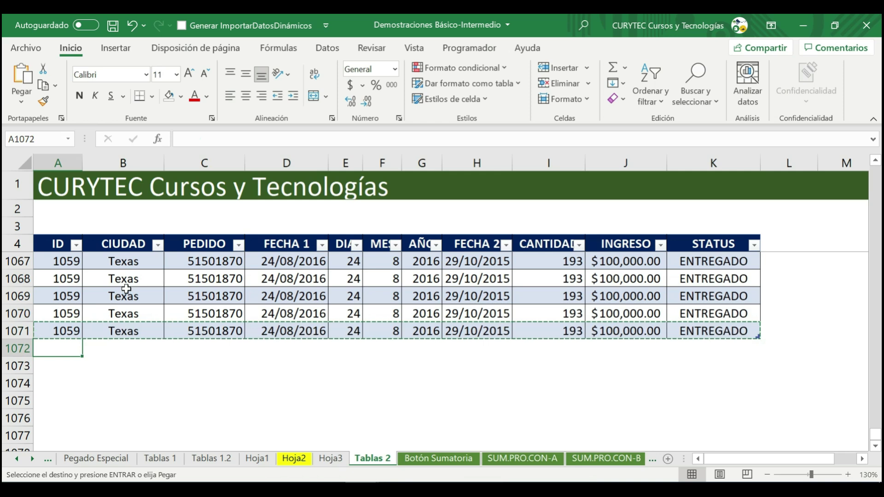
key("ctrl+v")
key("Escape")
key("Right")
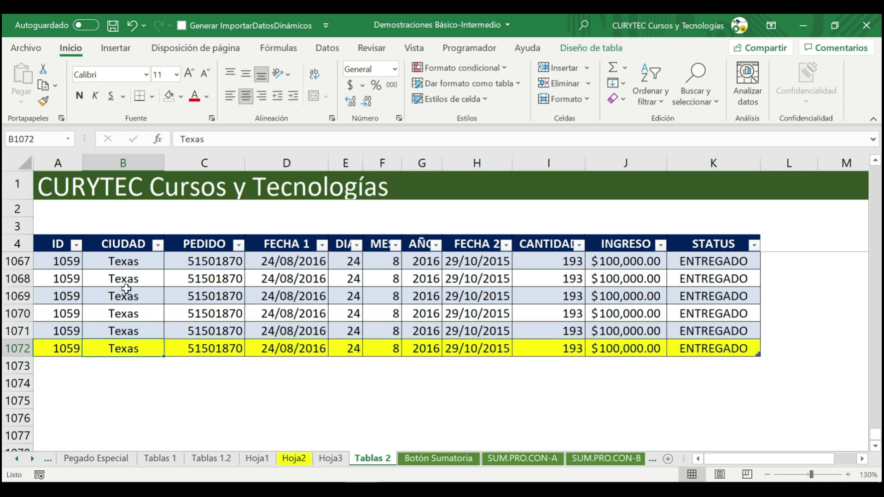
Change the CIUDAD of the new record in row 1072 to NY and copy the record into rows 1073 to 1075.
type("NY")
key("Return")
key("Up")
key("Left")
key("ctrl+shift+Right")
key("ctrl+c")
key("Down")
key("ctrl+v")
key("Down")
key("ctrl+v")
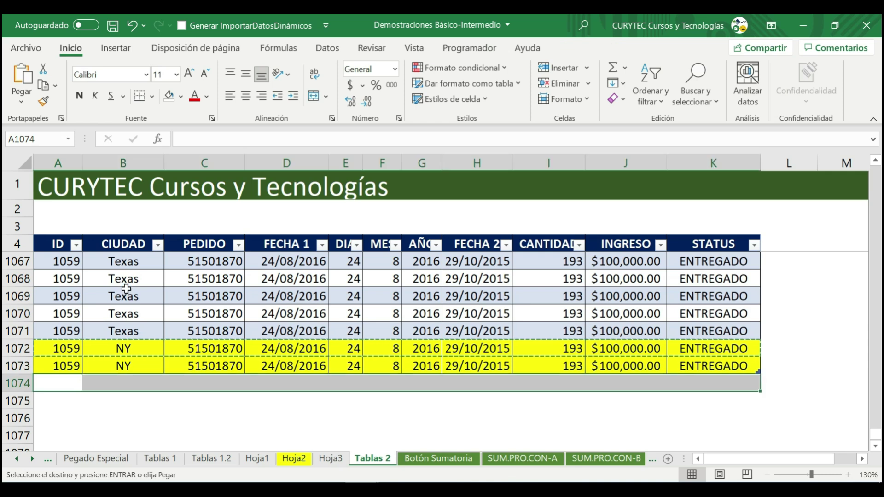
key("Down")
key("ctrl+v")
Select the INGRESO amounts of the four NY records to check their sum.
key("Up")
key("Up")
key("Up")
key("Right")
key("Right")
key("Right")
key("Right")
key("Right")
key("Right")
key("Right")
key("Right")
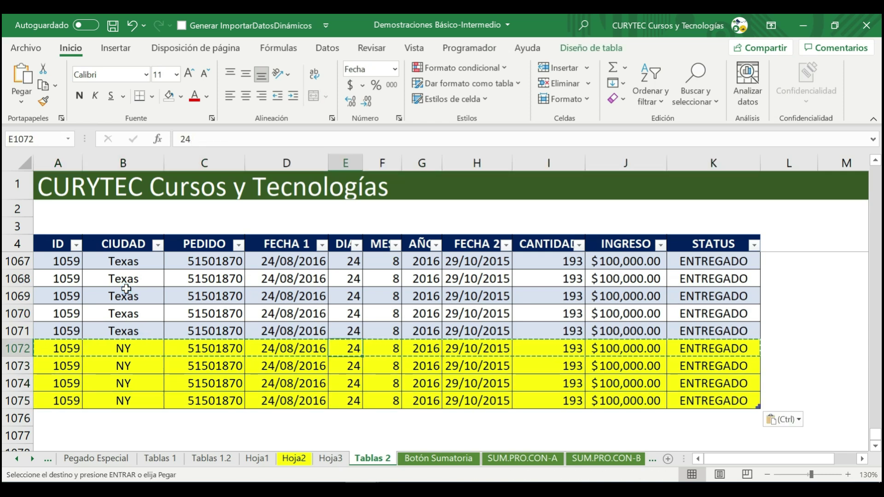
key("Escape")
key("Right")
key("ctrl+shift+Down")
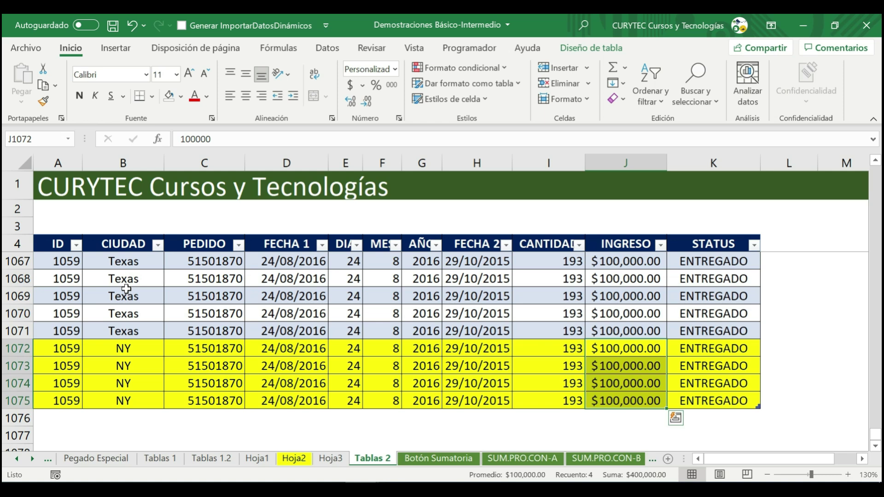
Refresh the Hoja3 pivot table with the added NY records and check its Total general row.
key("ctrl+Page_Up")
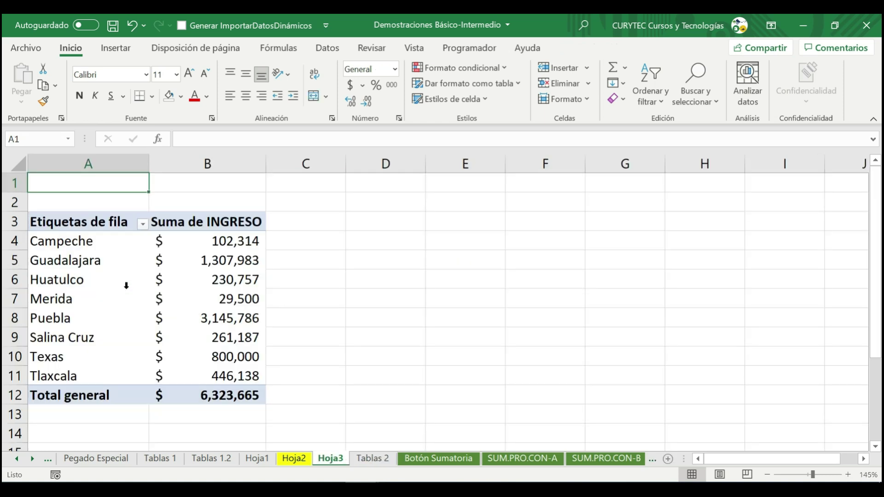
mouse_move(195, 280)
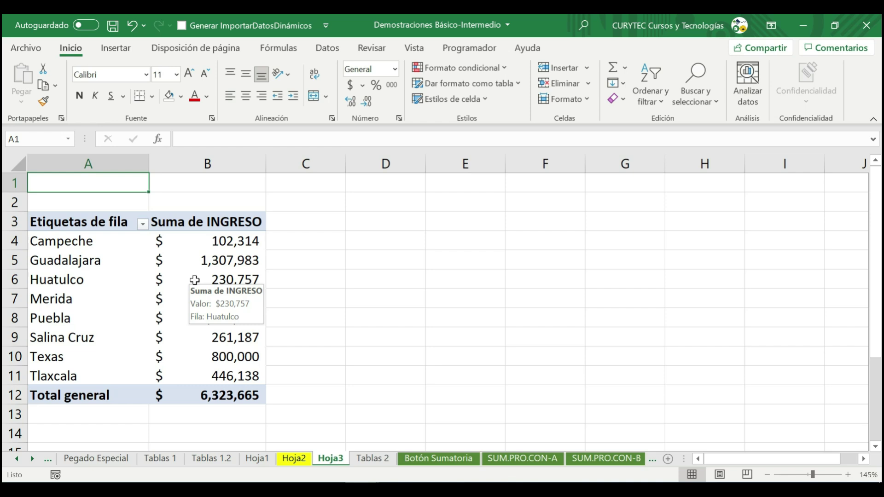
right_click(194, 280)
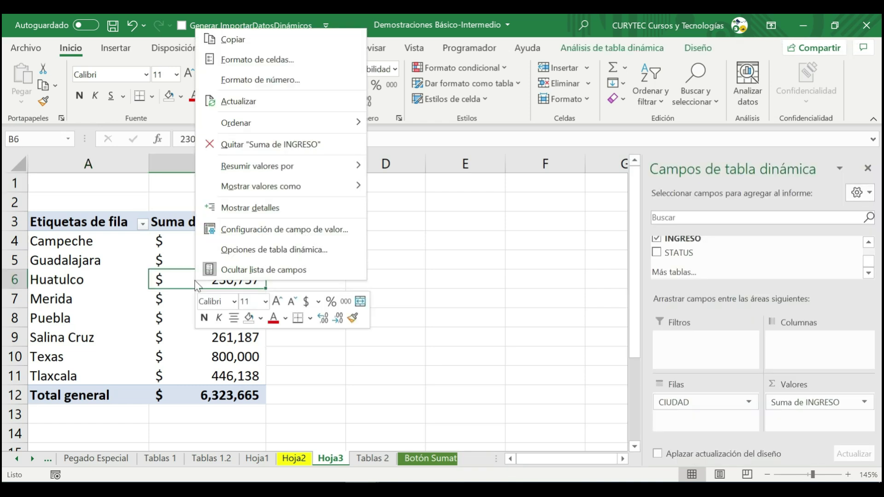
left_click(266, 106)
left_click_drag(61, 395, 207, 395)
Go to the pivot table on sheet Hoja2 and open its data source for changing.
left_click(305, 462)
left_click(338, 318)
left_click(612, 48)
left_click(573, 79)
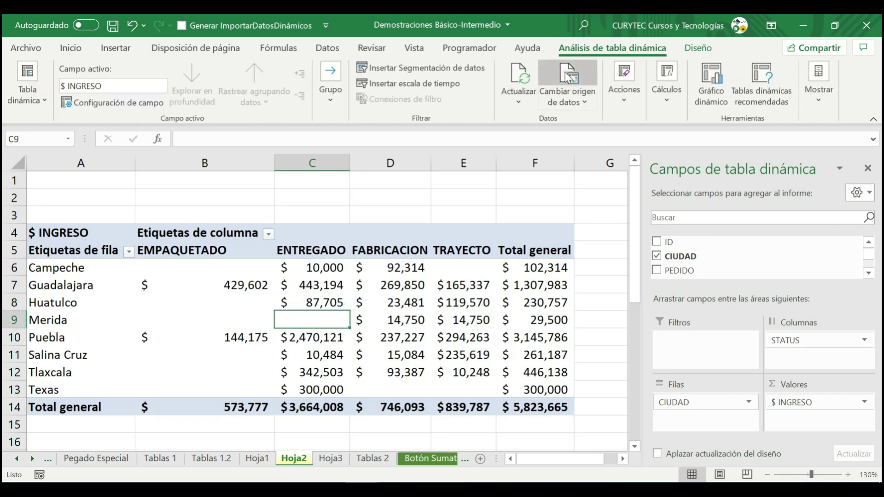